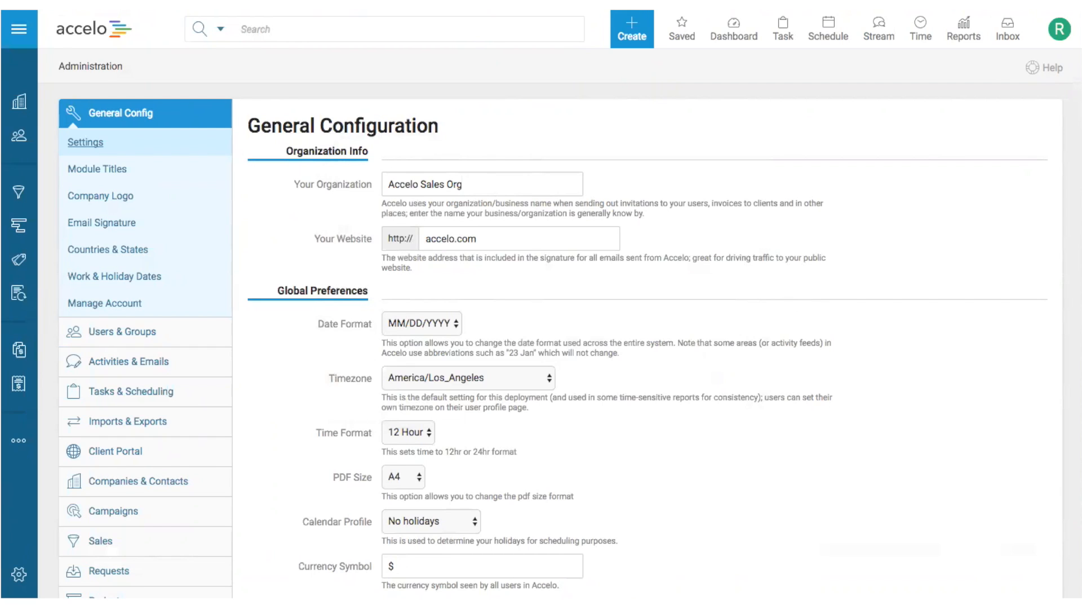
Open the progressions and fields configuration for sales
scroll(145, 437, "down", 4)
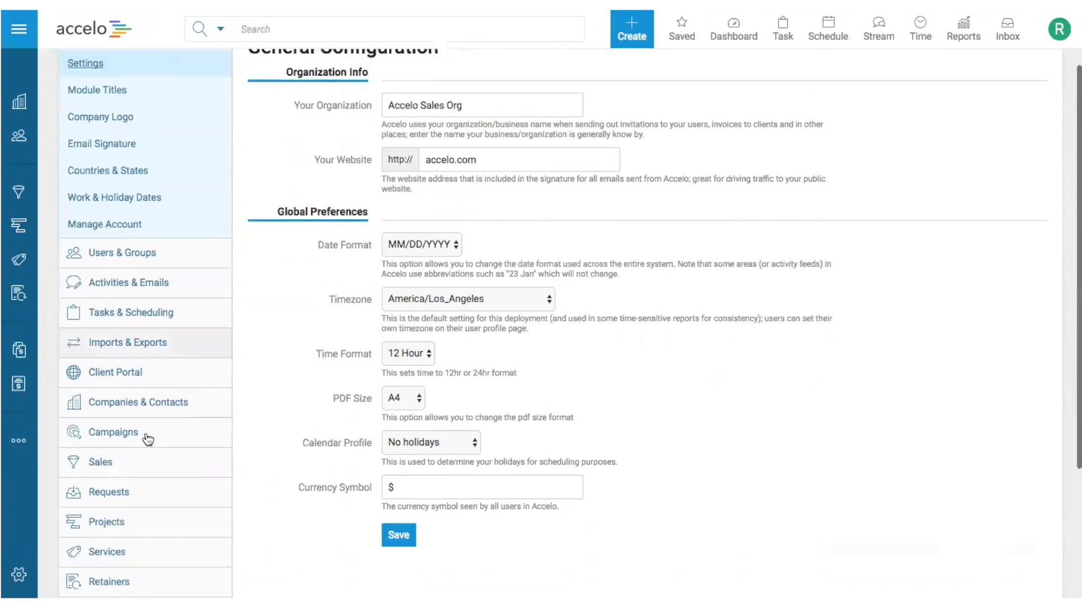
left_click(154, 361)
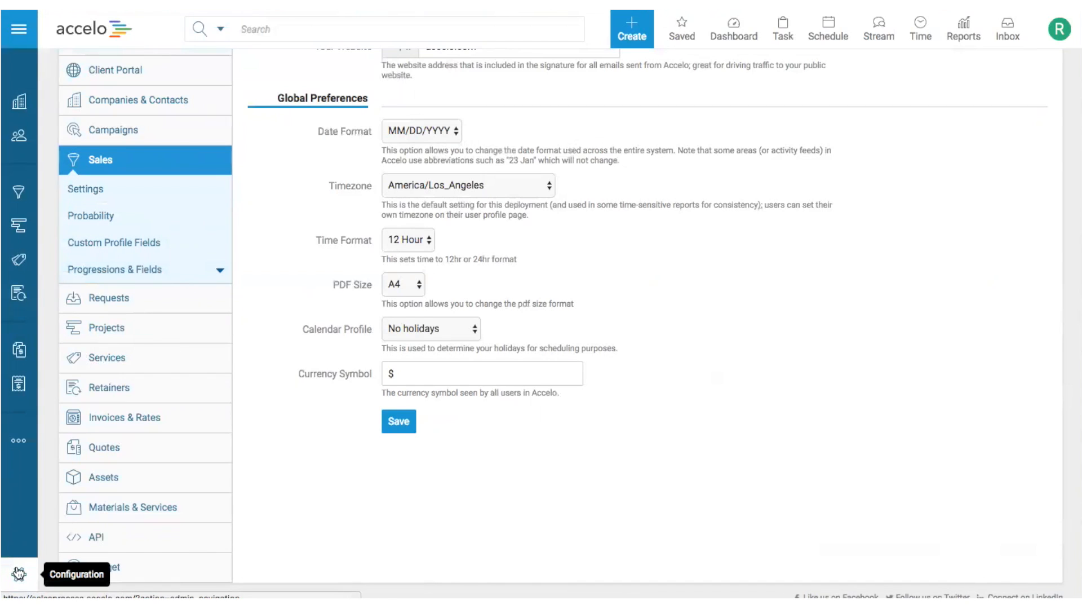
left_click(124, 275)
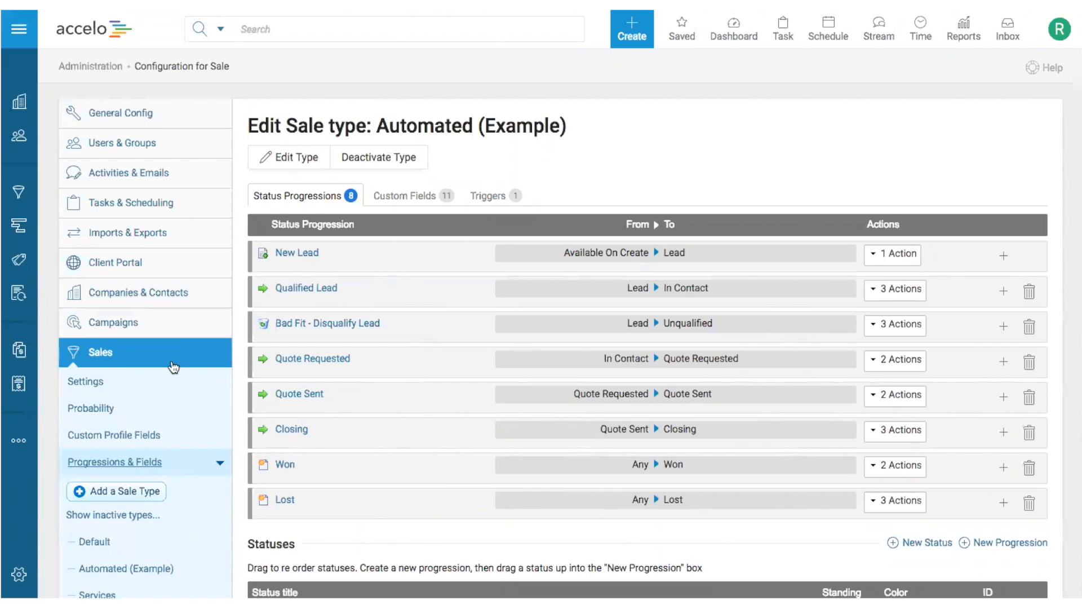
Open the sales settings and examine the available pipeline weighting options
scroll(175, 367, "down", 1)
left_click(90, 332)
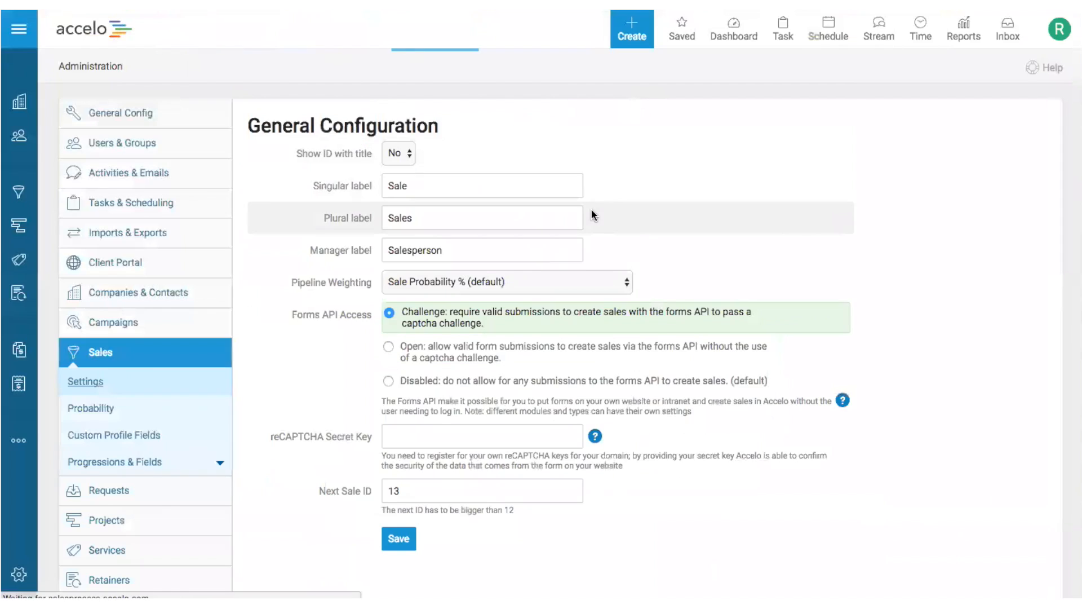
left_click(572, 280)
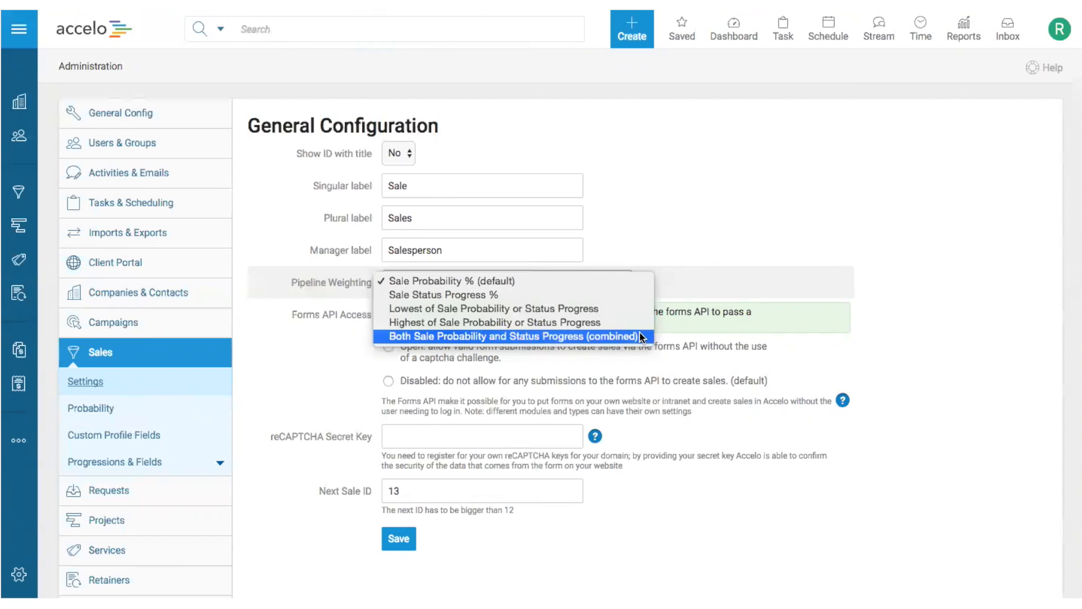
left_click(633, 280)
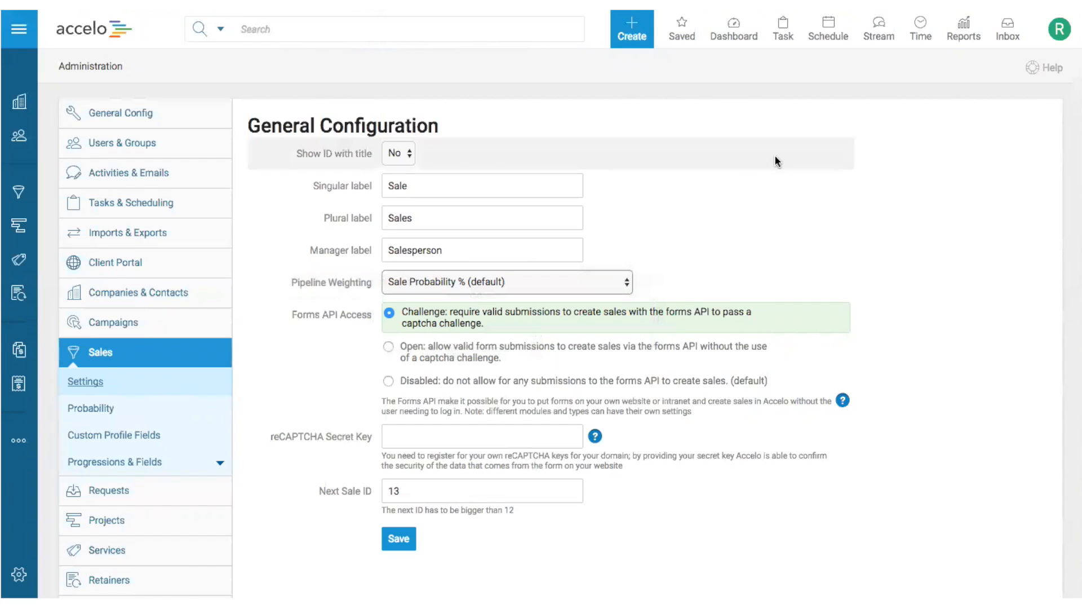
Open the Default sale type's progressions and show the actions of its Quote Requested progression
left_click(103, 462)
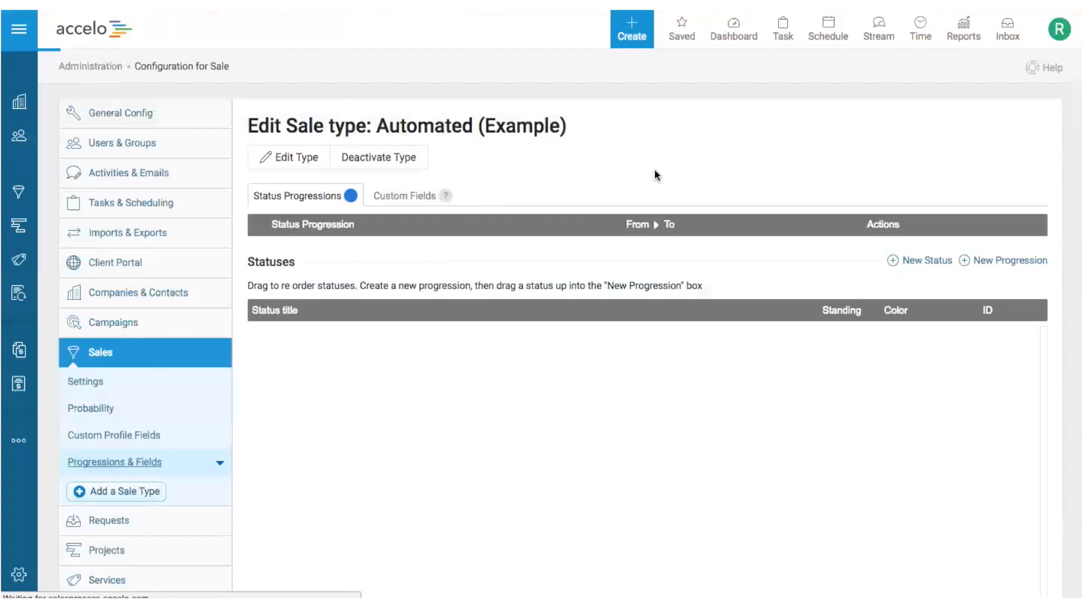
scroll(656, 335, "down", 3)
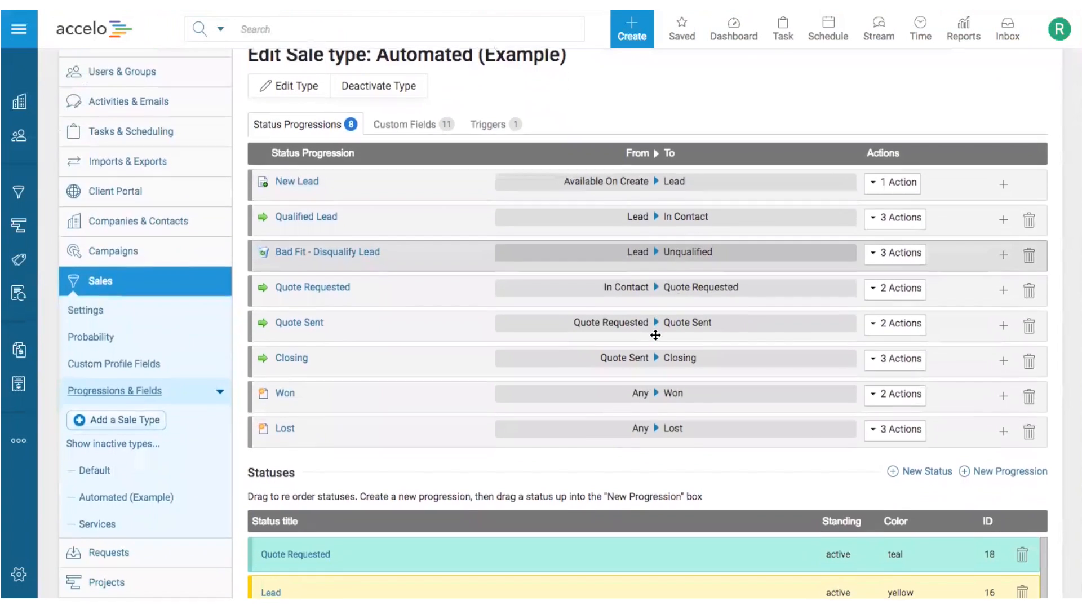
scroll(656, 334, "down", 1)
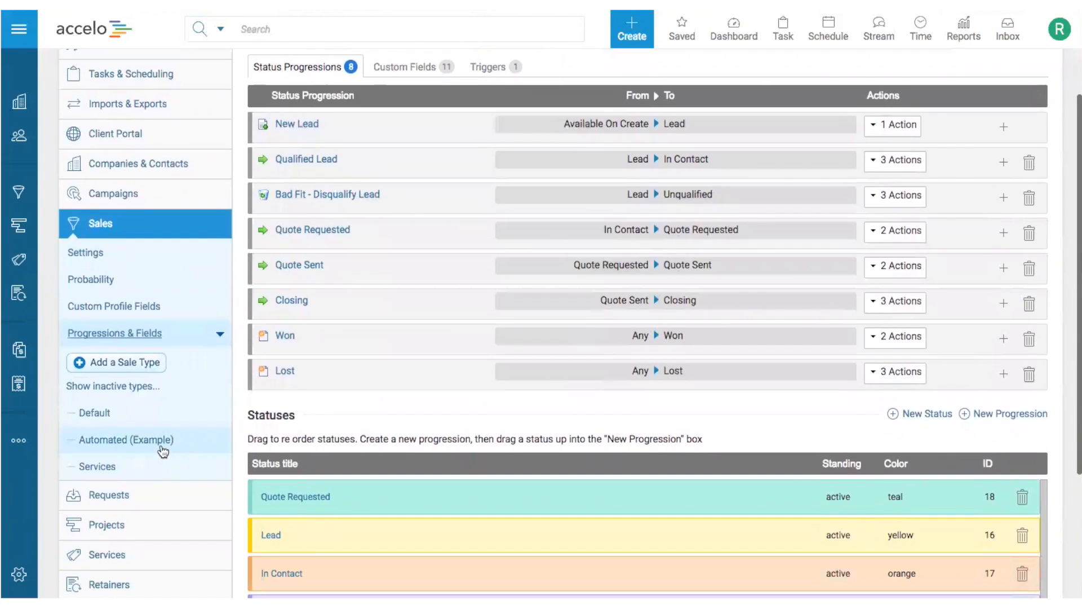
left_click(101, 417)
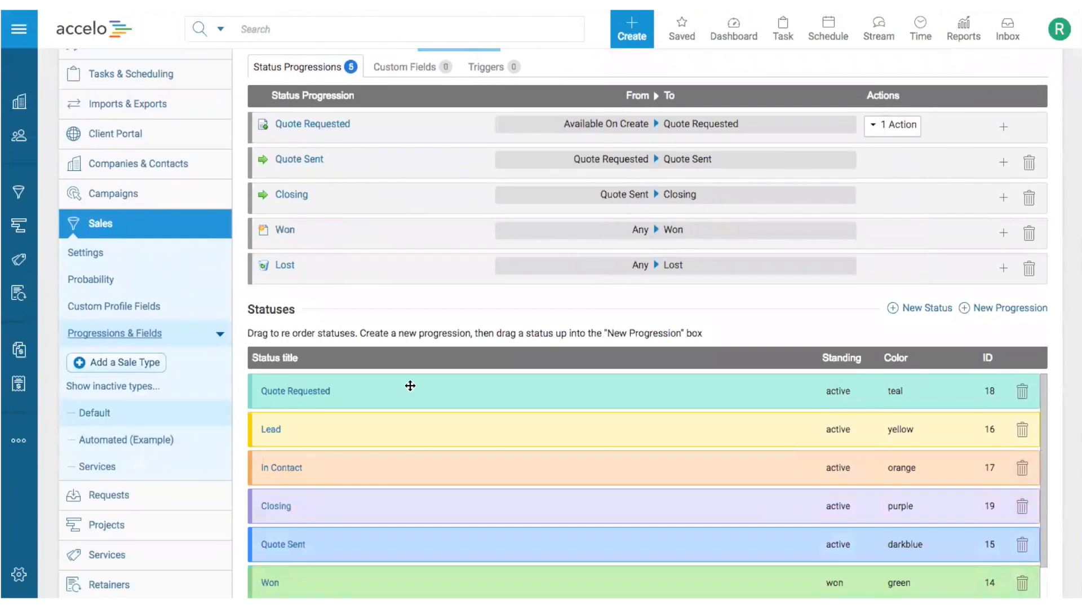
left_click(870, 127)
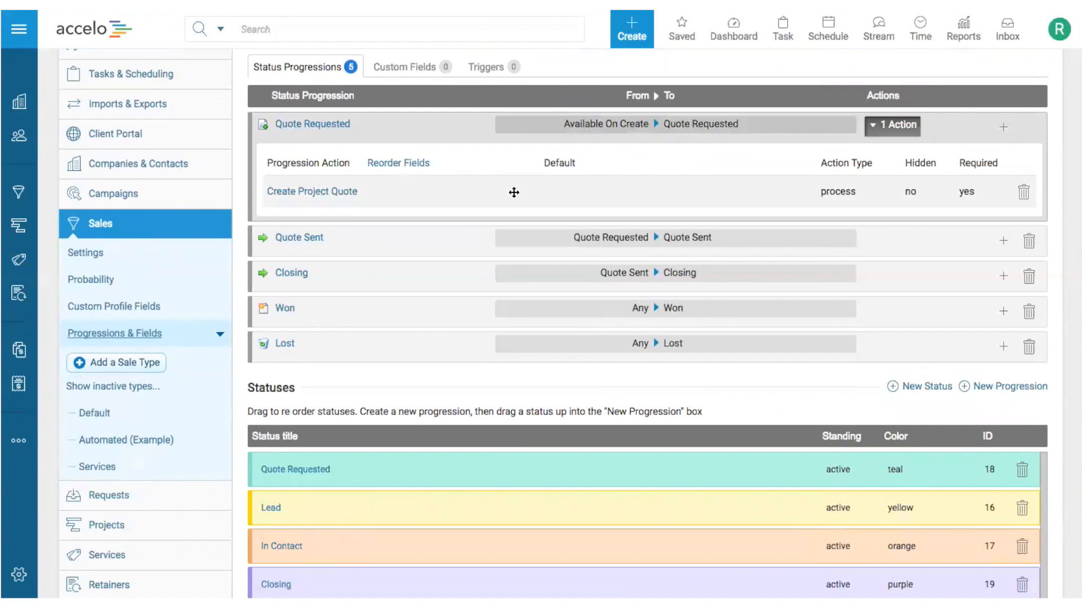
Draft a new progression from On create to the Quote Requested status, and discard it
left_click(631, 33)
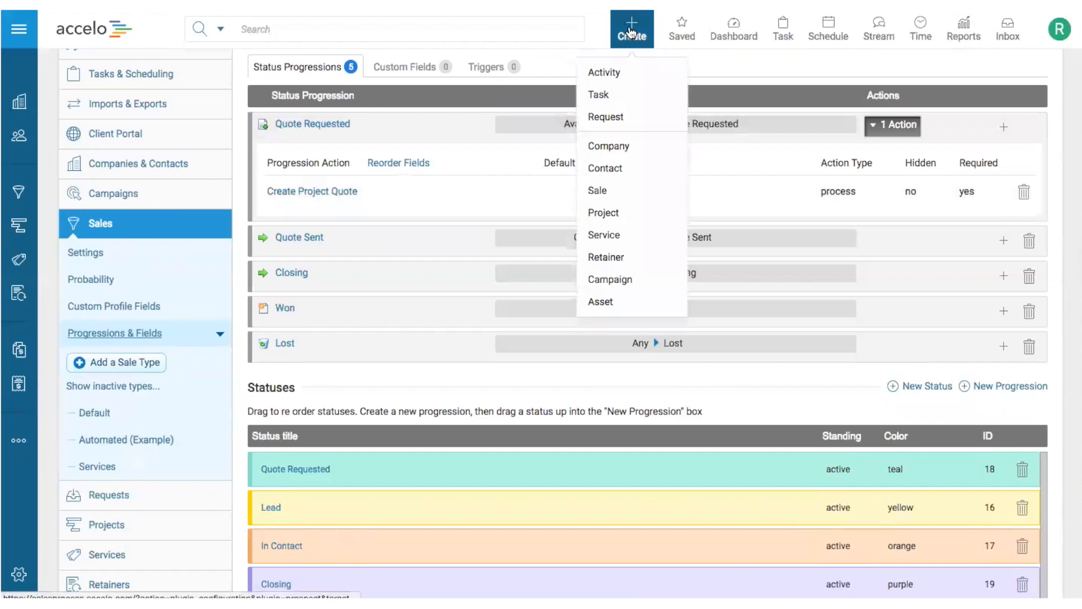
left_click(987, 387)
left_click(327, 455)
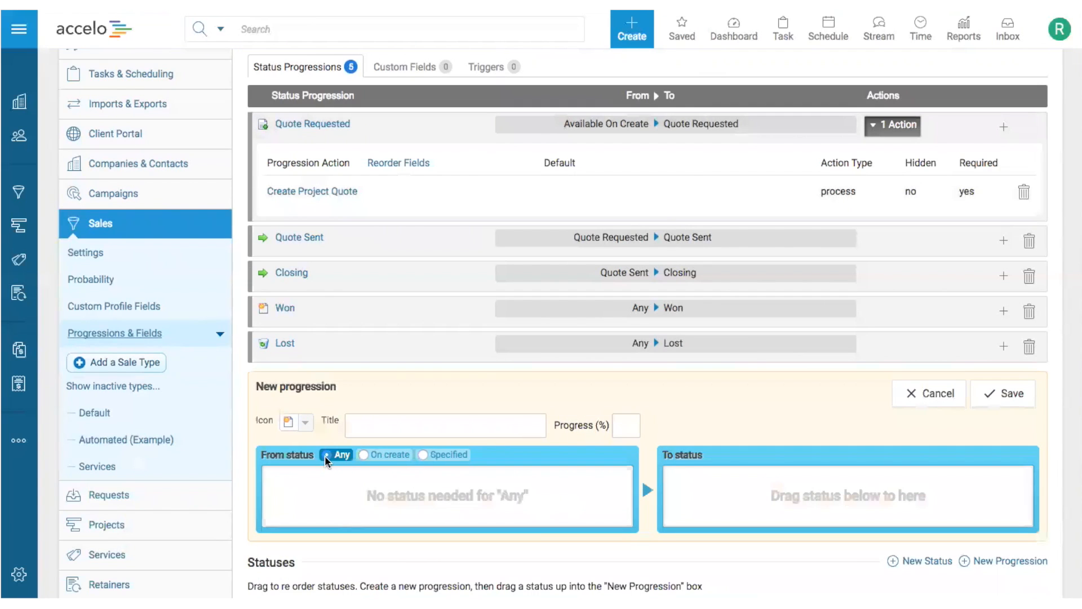
left_click(363, 455)
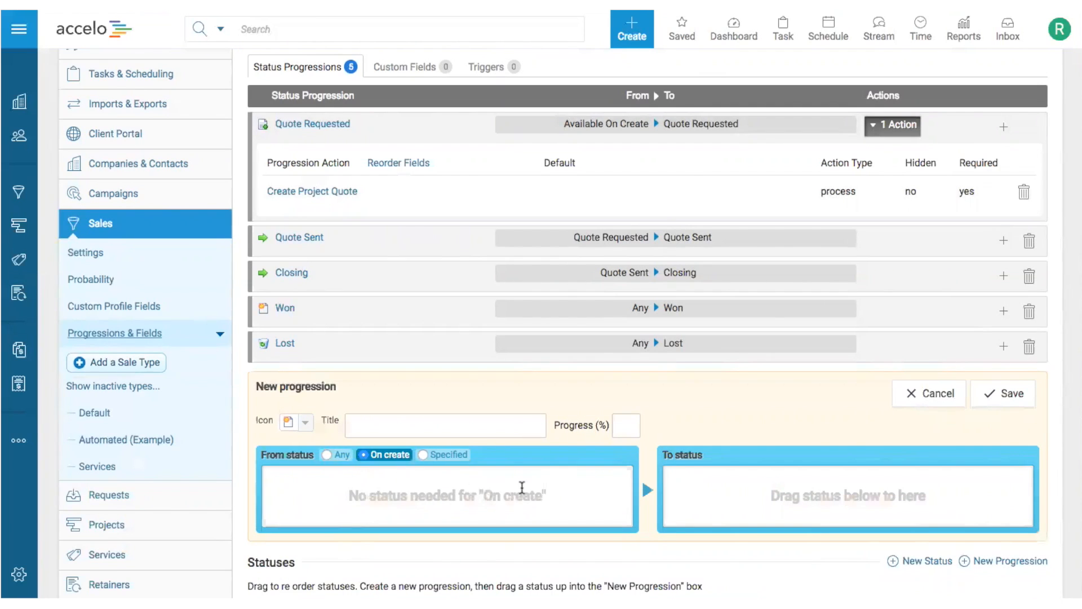
scroll(521, 488, "down", 3)
left_click_drag(500, 527, 738, 346)
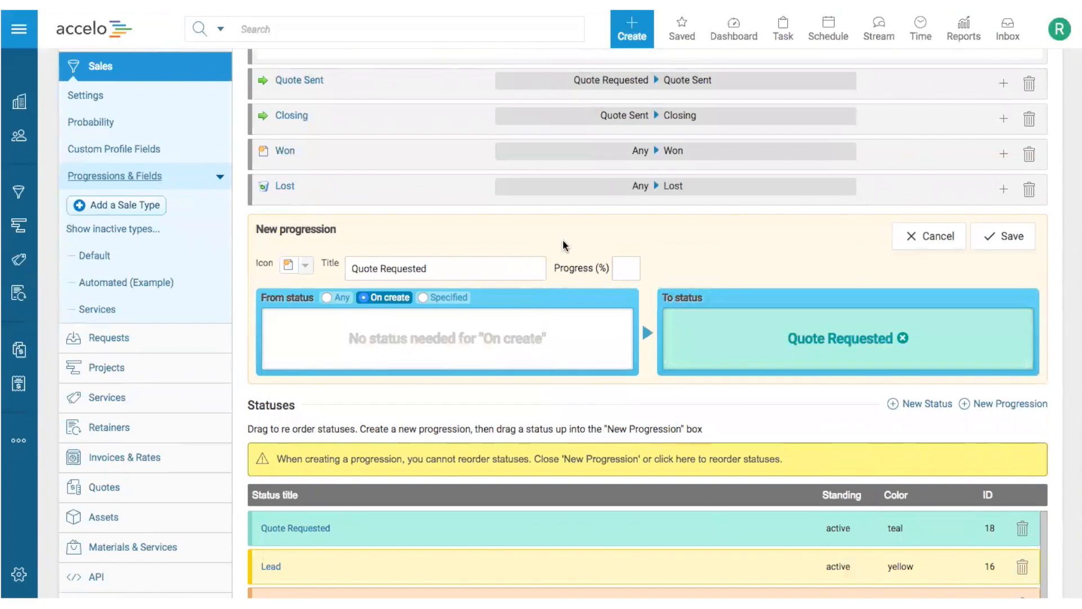
scroll(565, 246, "up", 3)
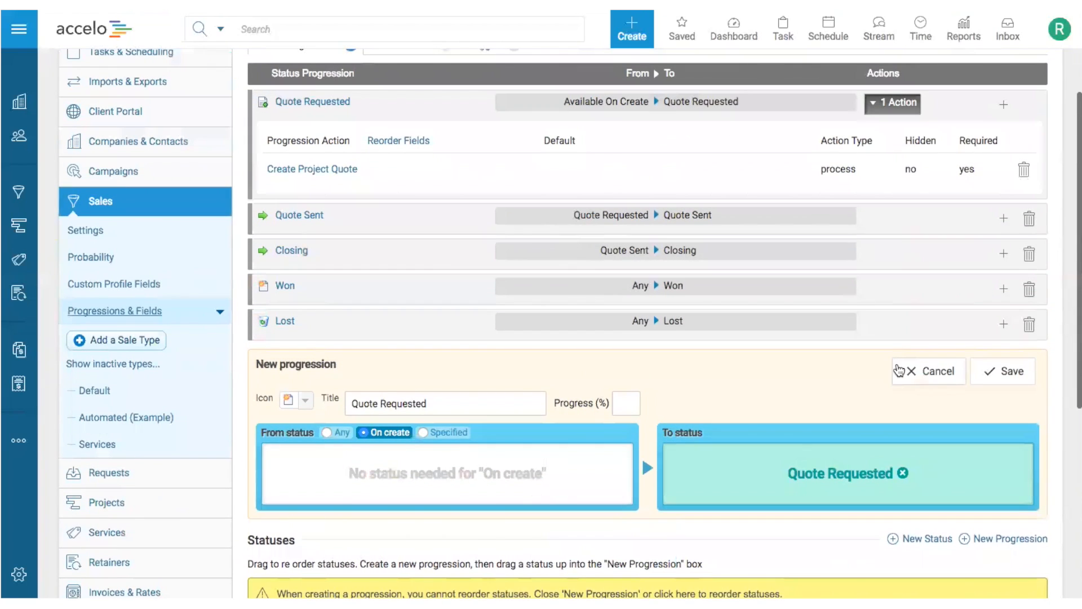
left_click(898, 370)
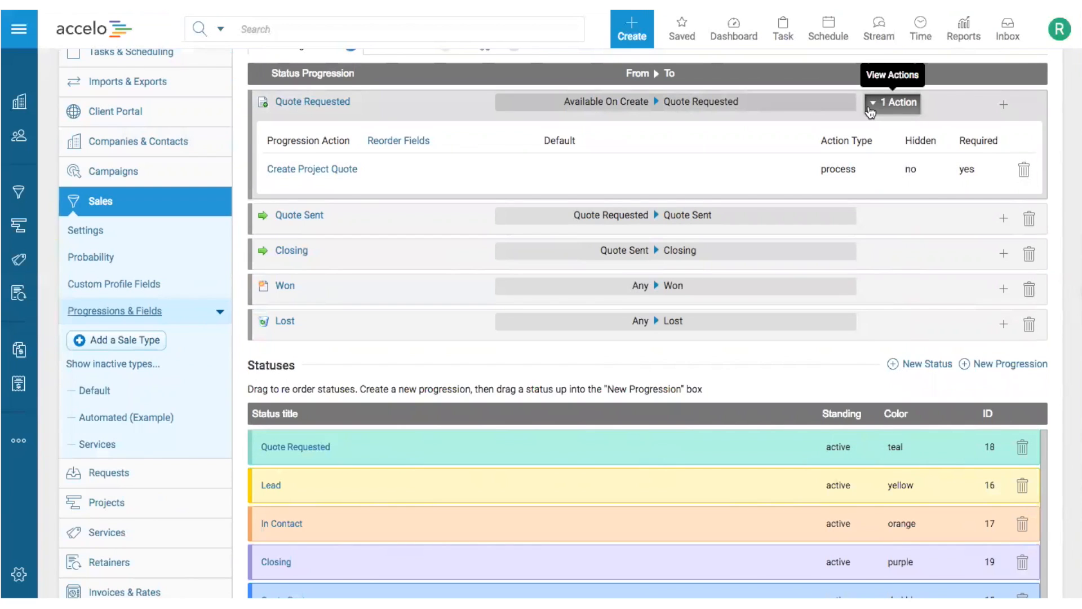
Check which action types can be added to the Quote Requested progression, and collapse its action list
left_click(1005, 107)
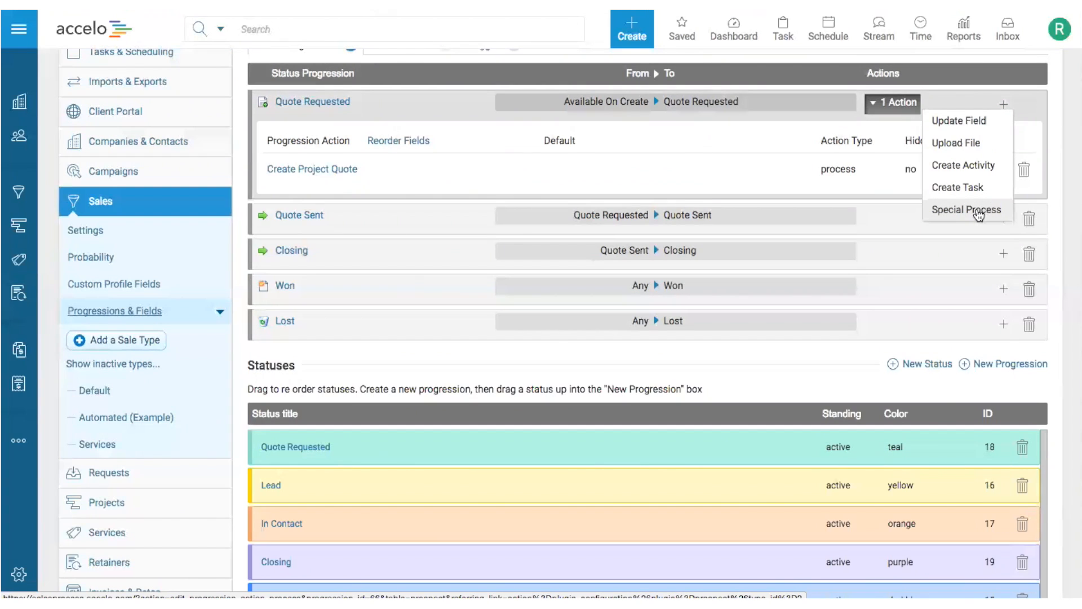
left_click(874, 103)
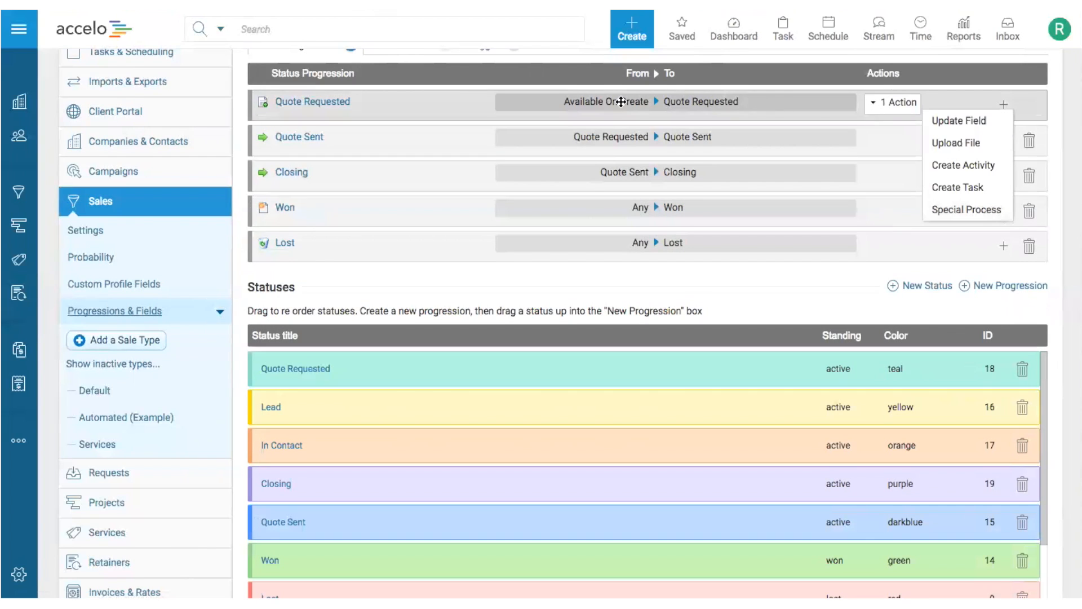
scroll(620, 102, "up", 1)
Start a new sale against the company Genomic (Business Consulting)
left_click(632, 28)
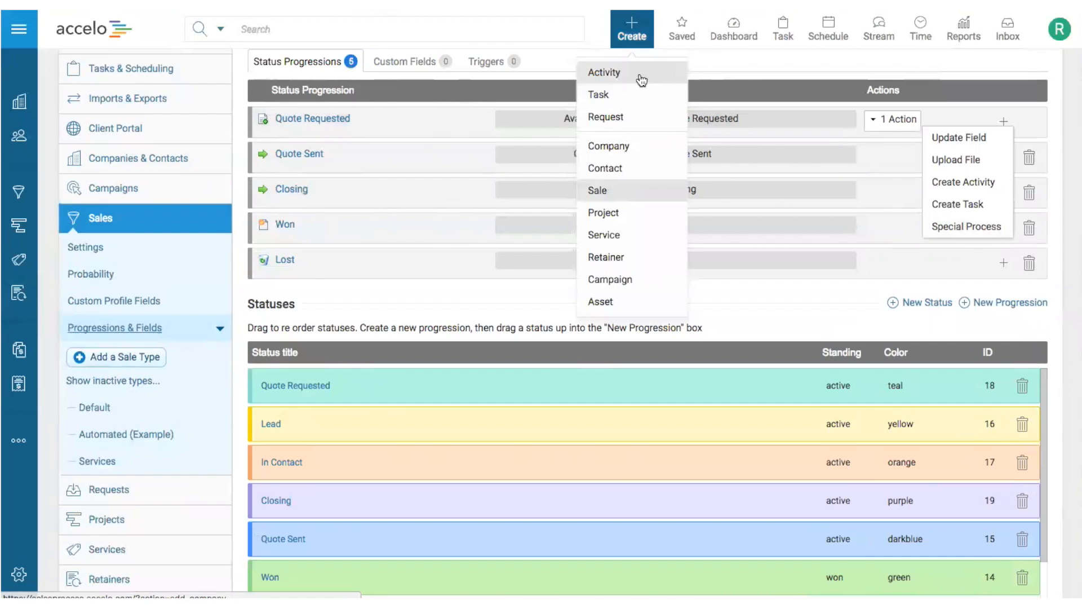
scroll(746, 76, "up", 5)
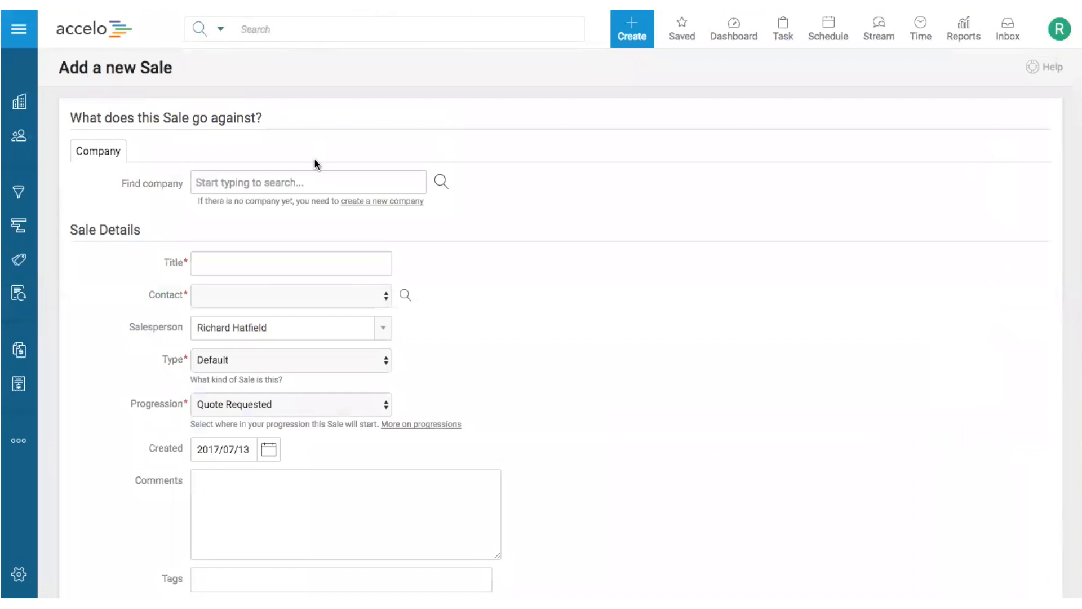
left_click(303, 181)
type("aut")
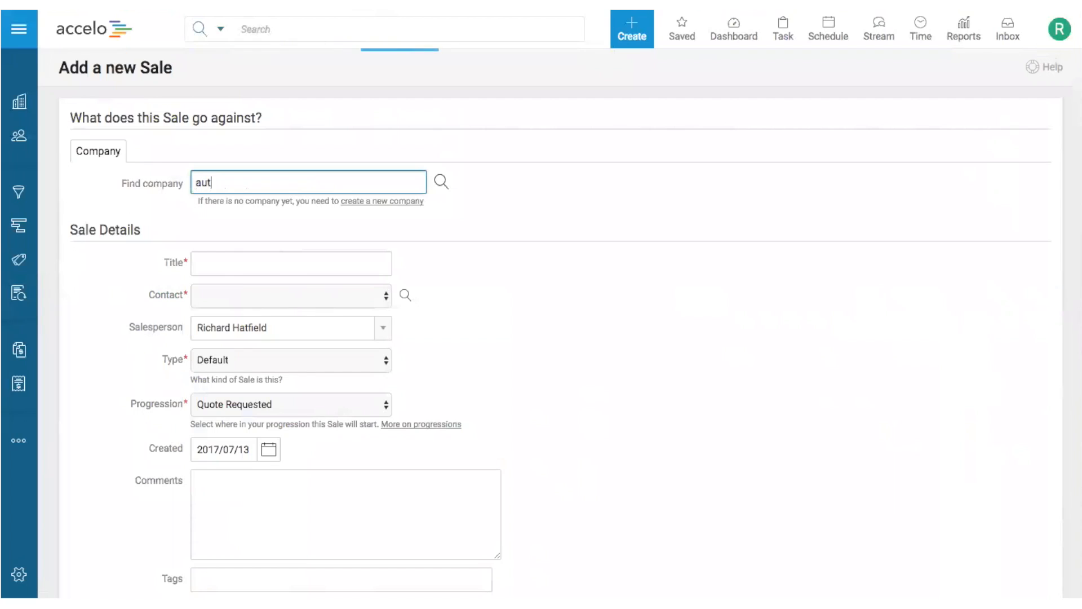
key("BackSpace")
key("BackSpace")
key("BackSpace")
type("life")
key("BackSpace")
key("BackSpace")
key("BackSpace")
key("BackSpace")
key("BackSpace")
type("genom")
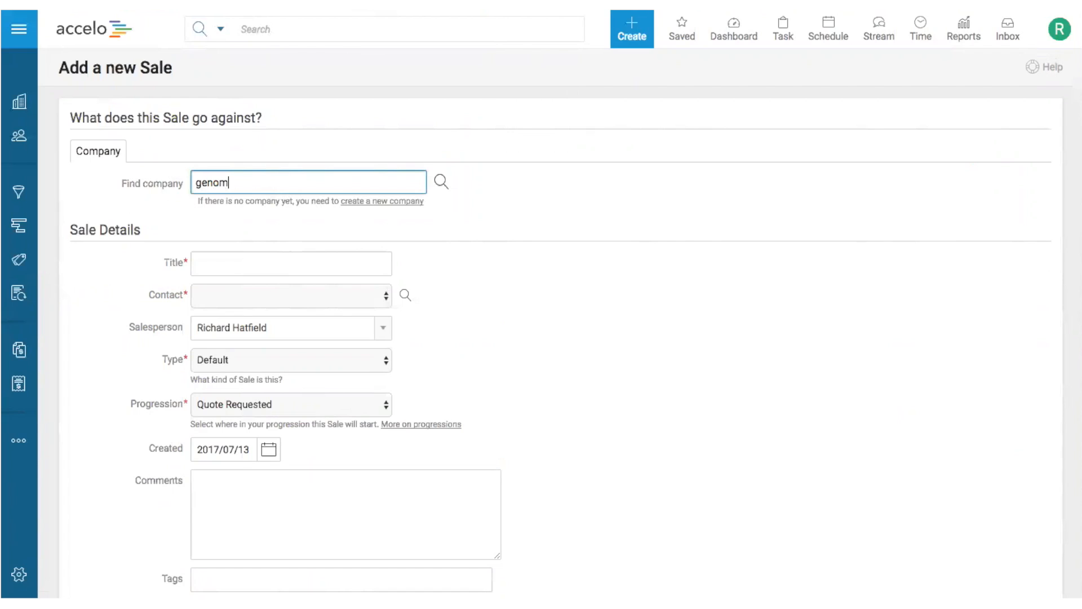
left_click(293, 209)
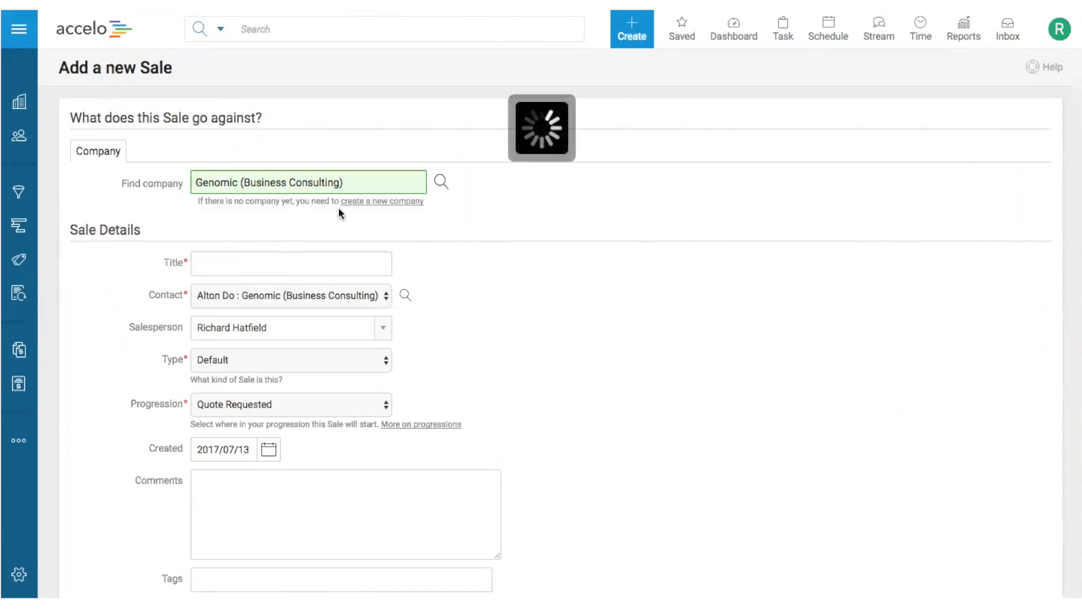
Title the sale Quick Quote, keep its type as Default, and create it
left_click(251, 265)
type("Qui")
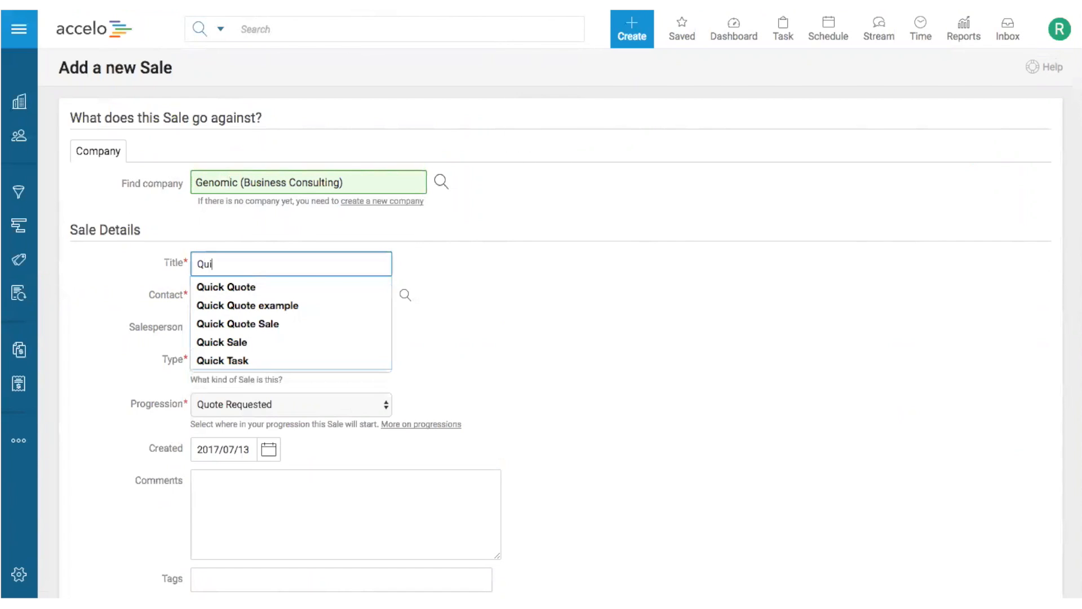
type("ck Quote")
left_click(502, 322)
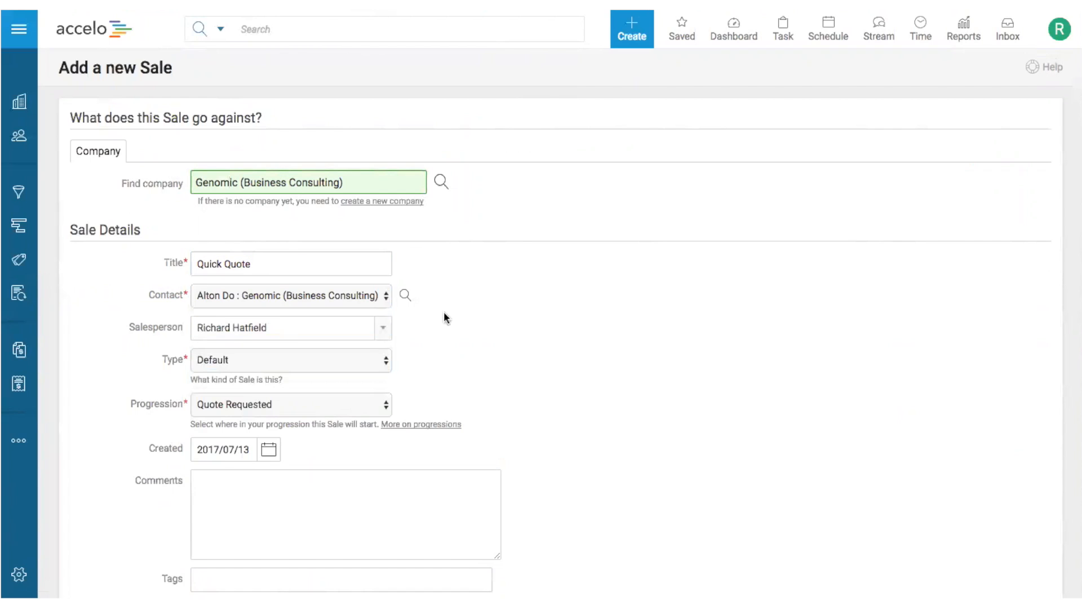
scroll(414, 311, "down", 1)
left_click(297, 295)
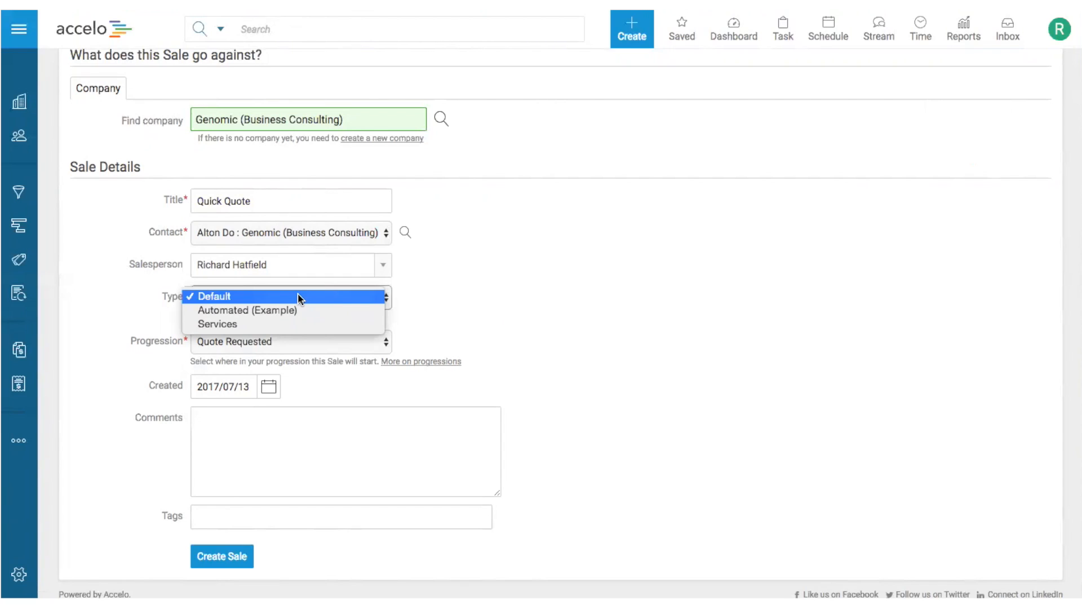
left_click(298, 295)
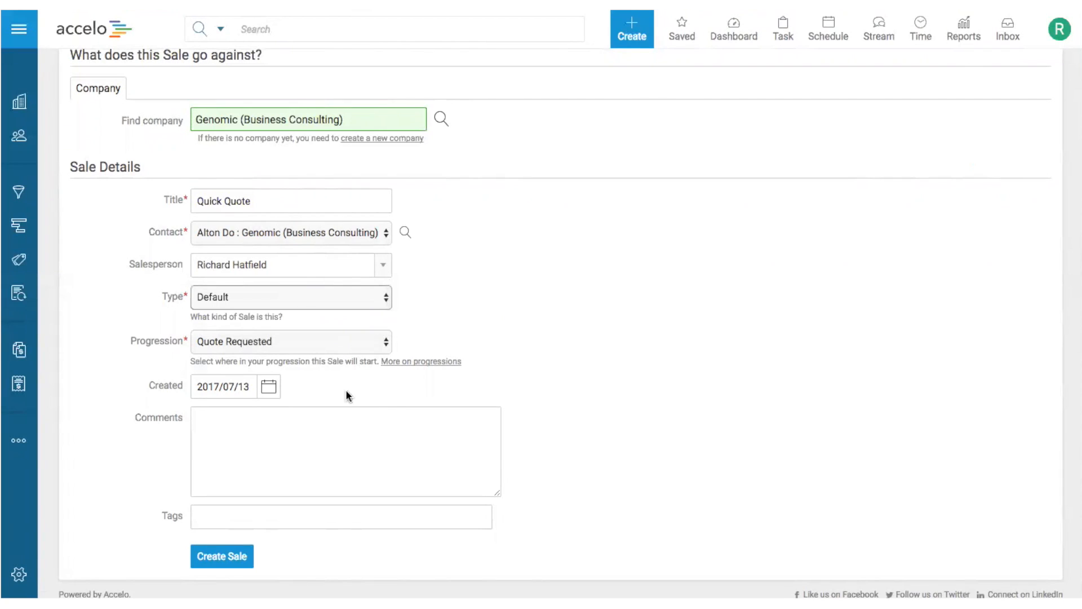
scroll(326, 403, "down", 1)
left_click(228, 558)
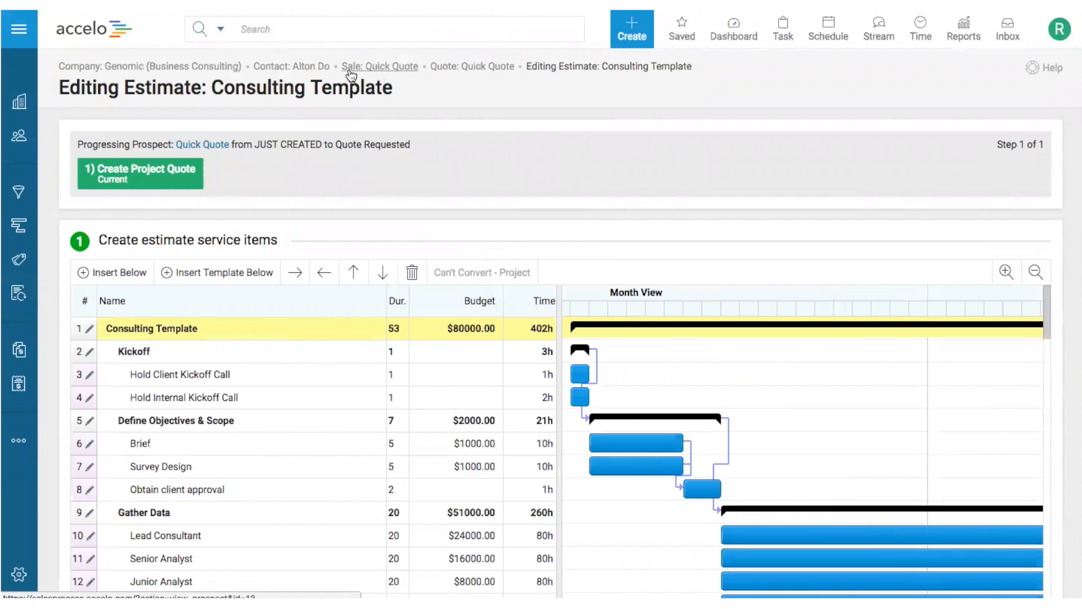
Examine the Consulting Template estimate's service items and the project and milestone templates available for insertion
scroll(648, 389, "down", 3)
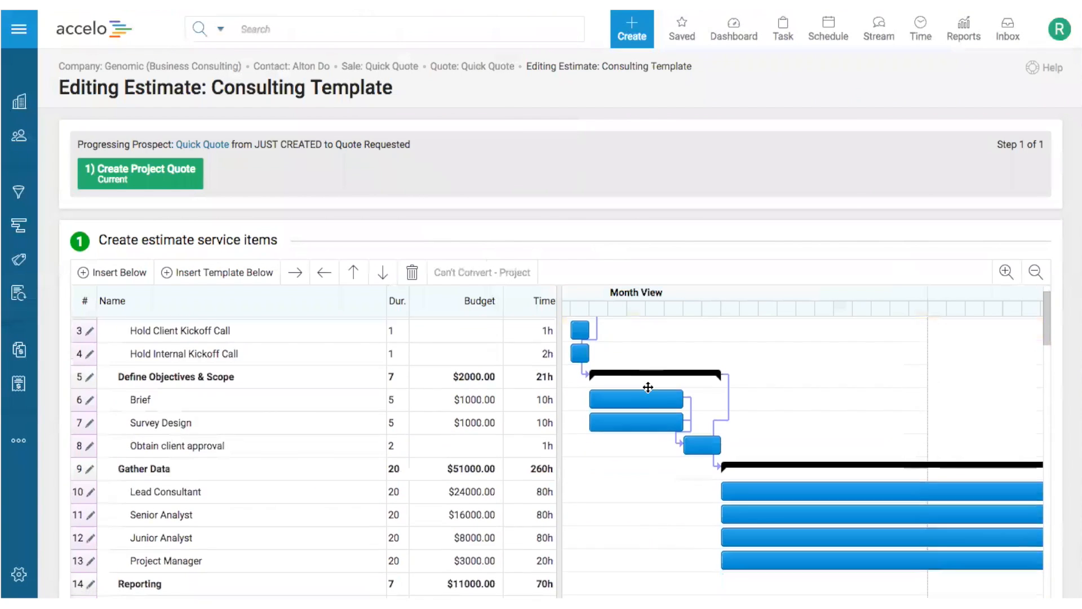
scroll(1064, 465, "down", 2)
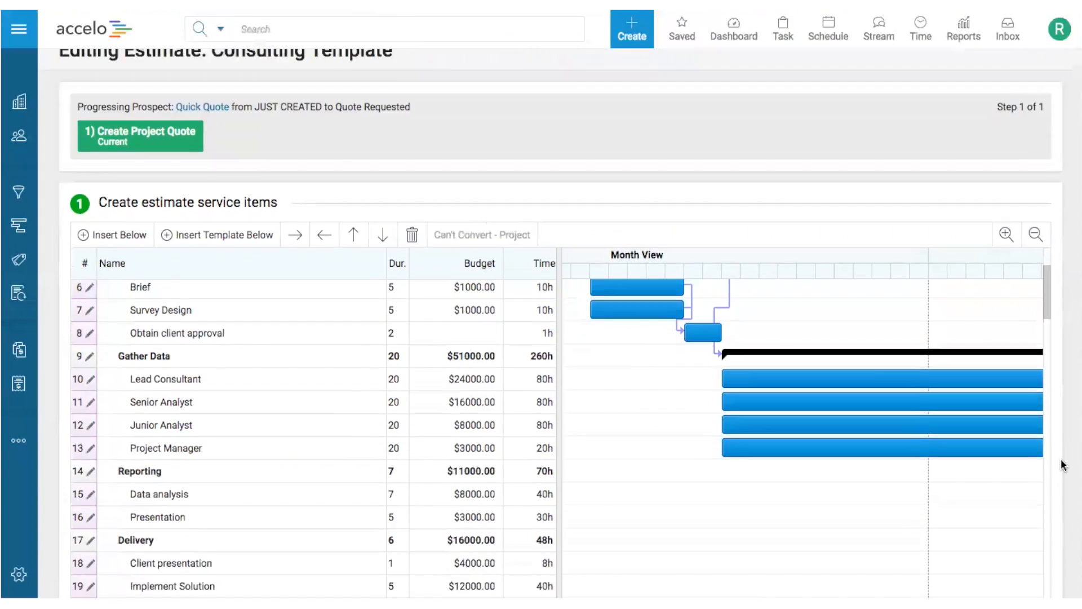
scroll(806, 418, "up", 3)
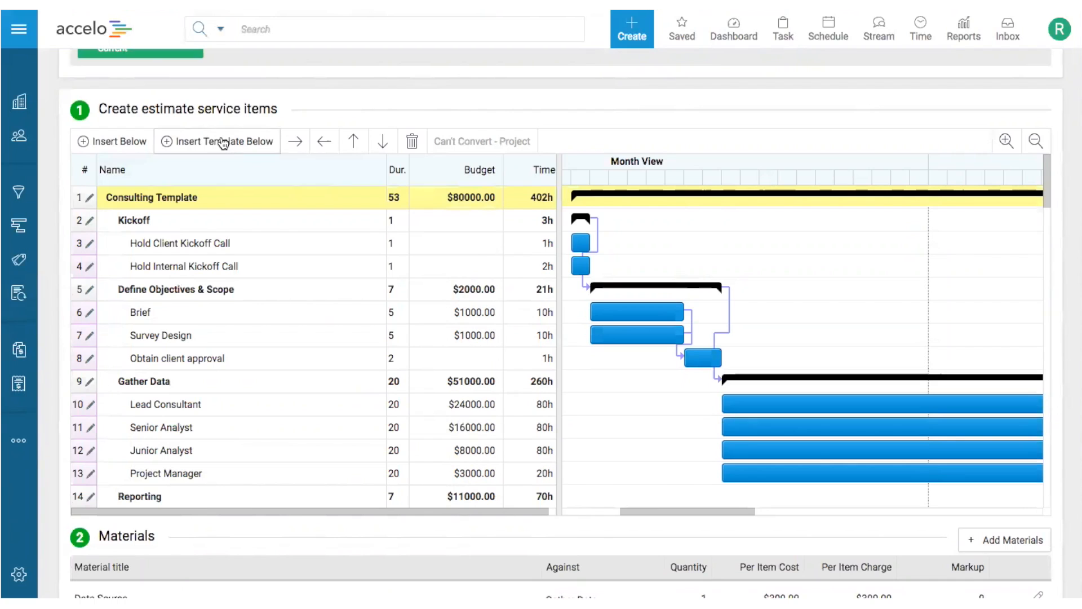
left_click(222, 141)
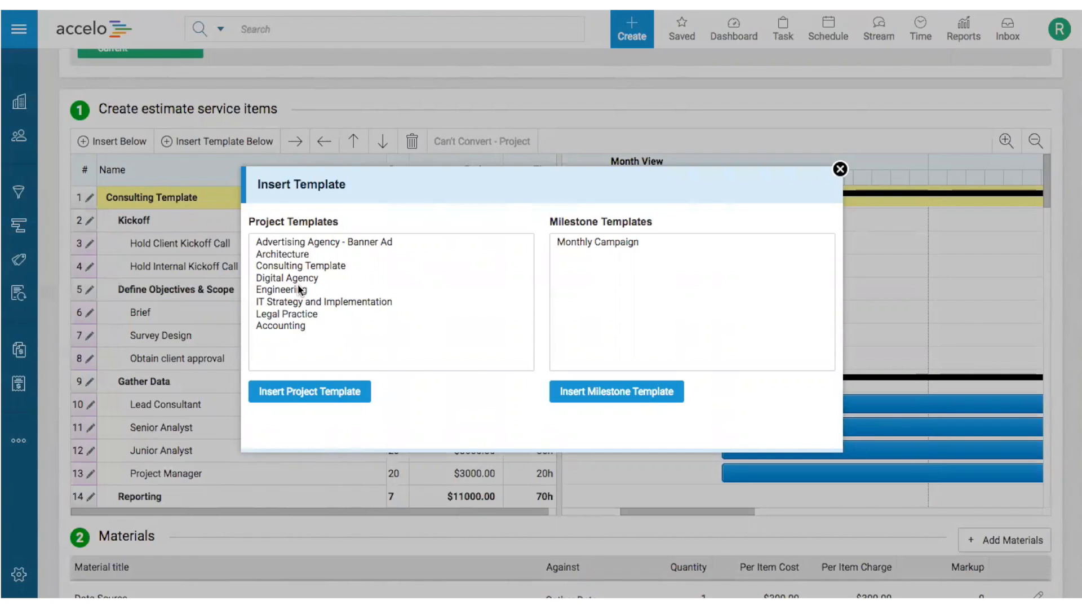
left_click(840, 169)
Save the Consulting Template estimate and continue to the Quick Quote sale
scroll(1073, 244, "down", 5)
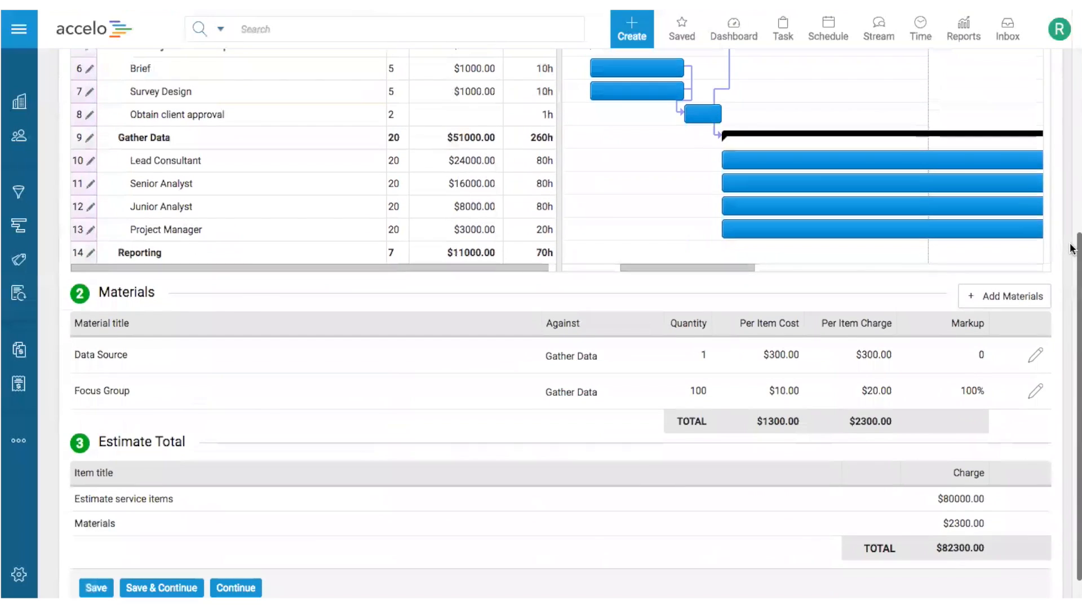
left_click(161, 587)
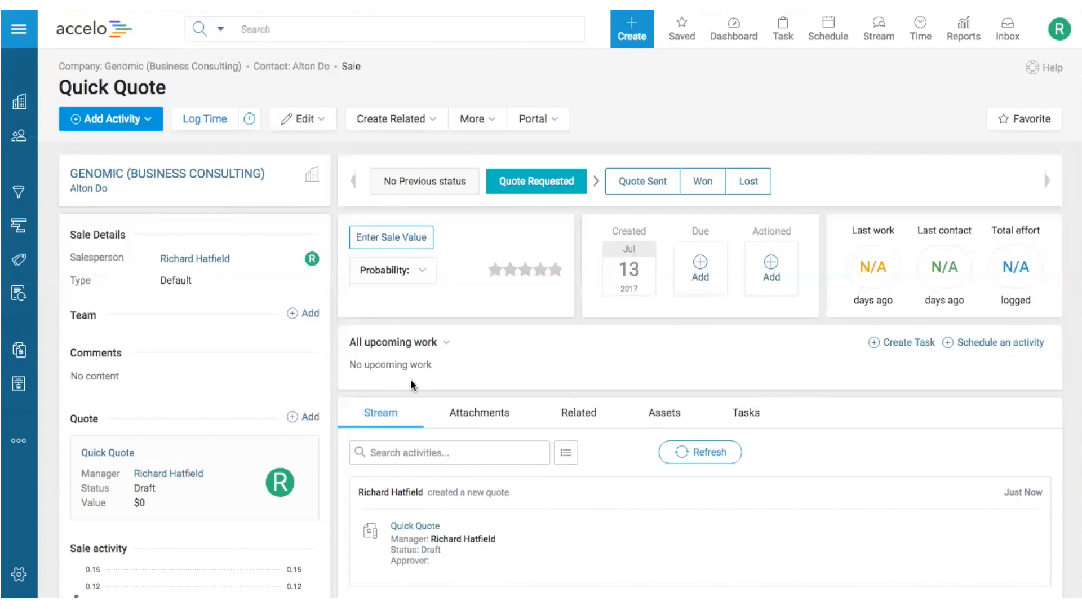
Set the Quick Quote sale's value to $10,000 and its due date to July 21, 2017
left_click(394, 245)
left_click(404, 250)
type("10000")
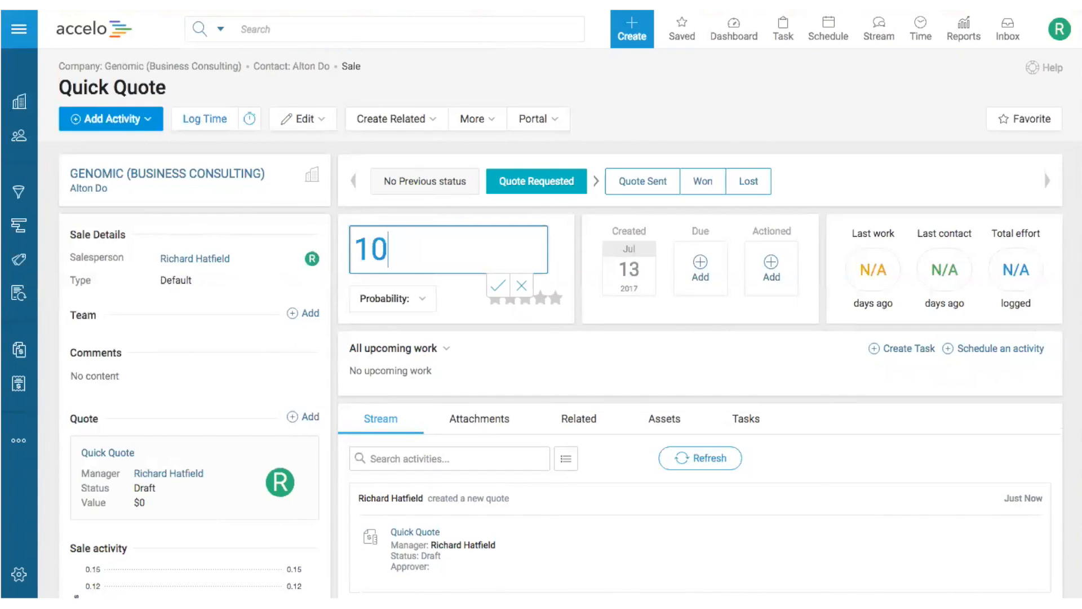
key("Return")
left_click(700, 266)
left_click(736, 322)
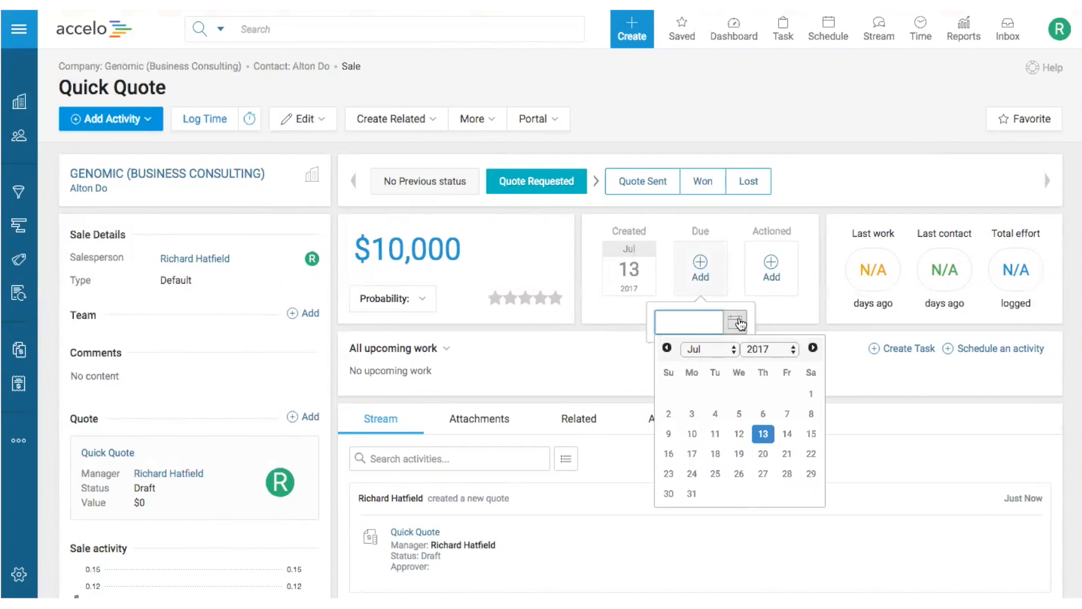
left_click(786, 453)
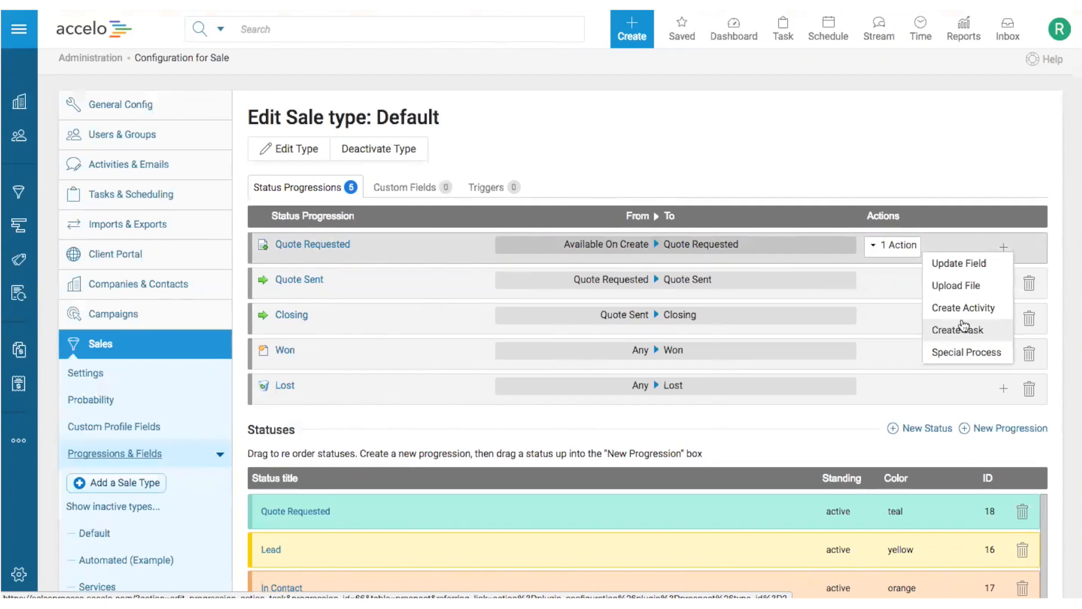
View the action attached to the Default sale type's Quote Requested progression, and switch to the Google Slides webinar presentation
left_click(877, 245)
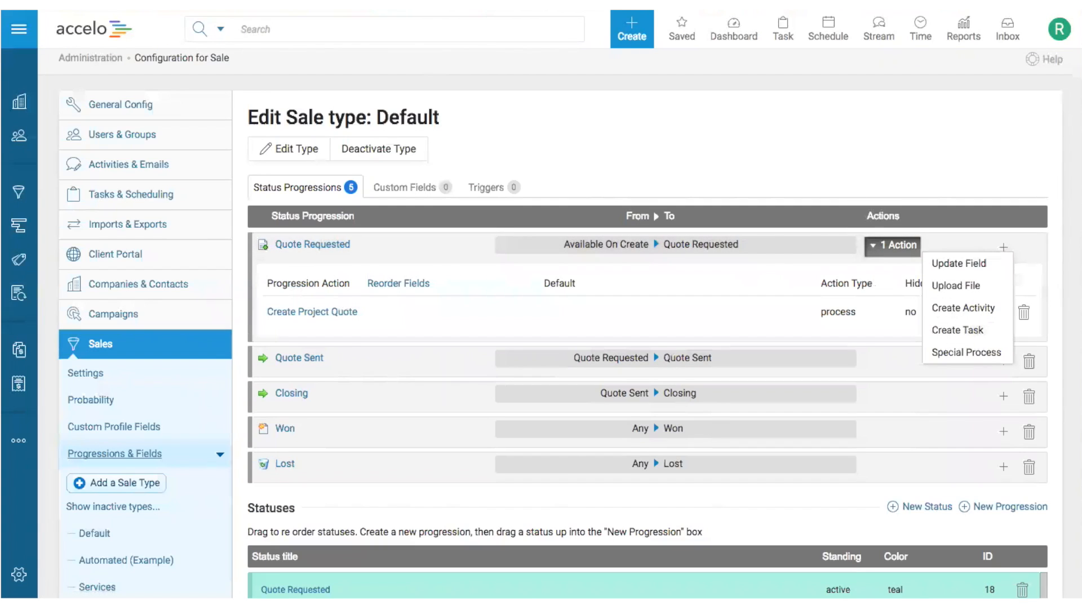
key("ctrl+shift+Tab")
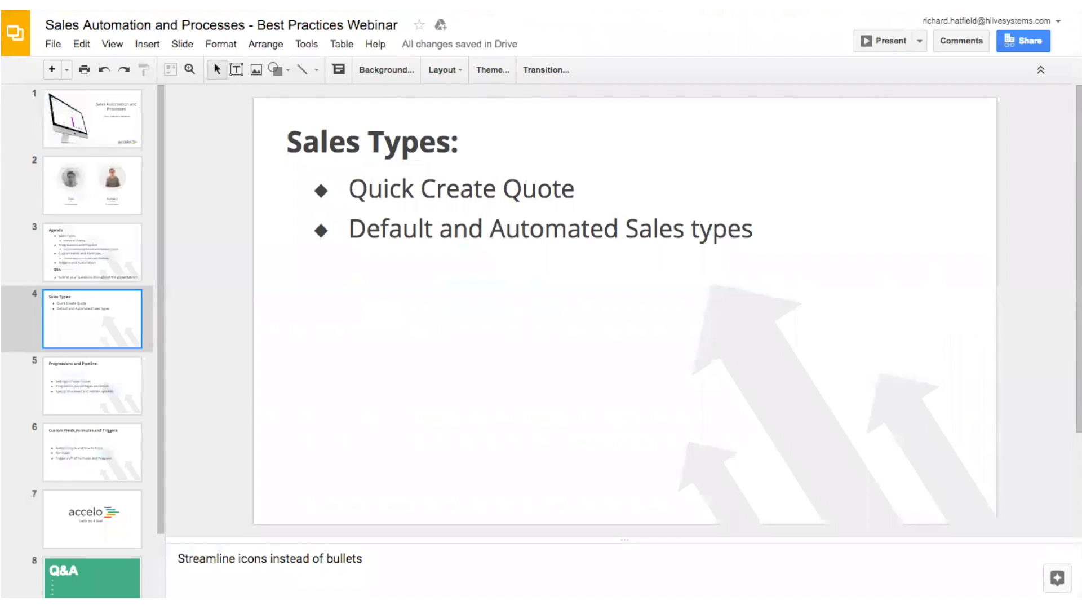
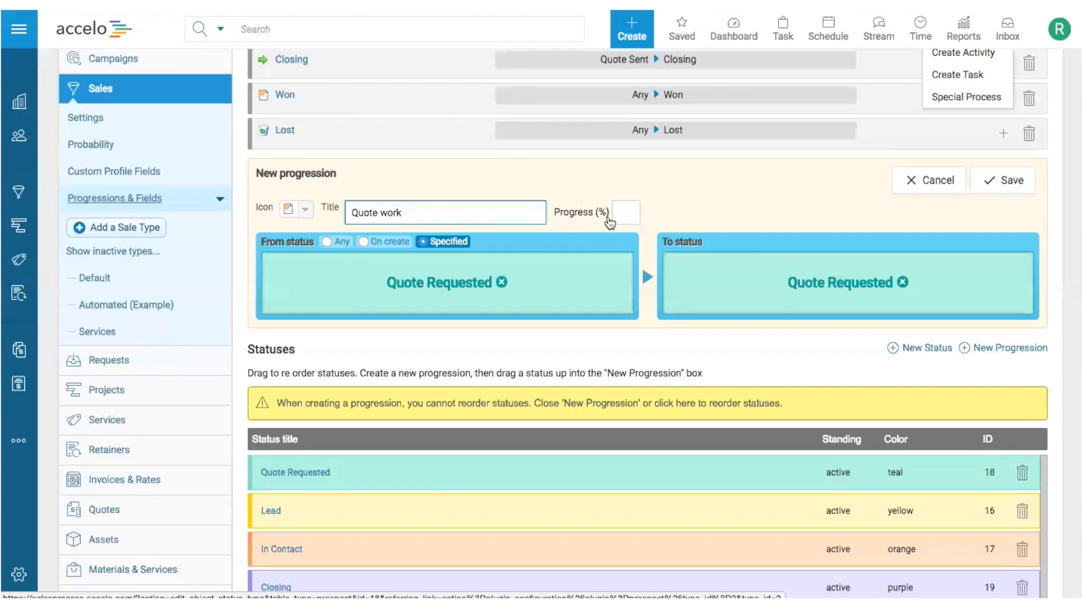
Set the progress of the new Quote work progression to 10% and save the progression in the Default sale type
left_click(619, 209)
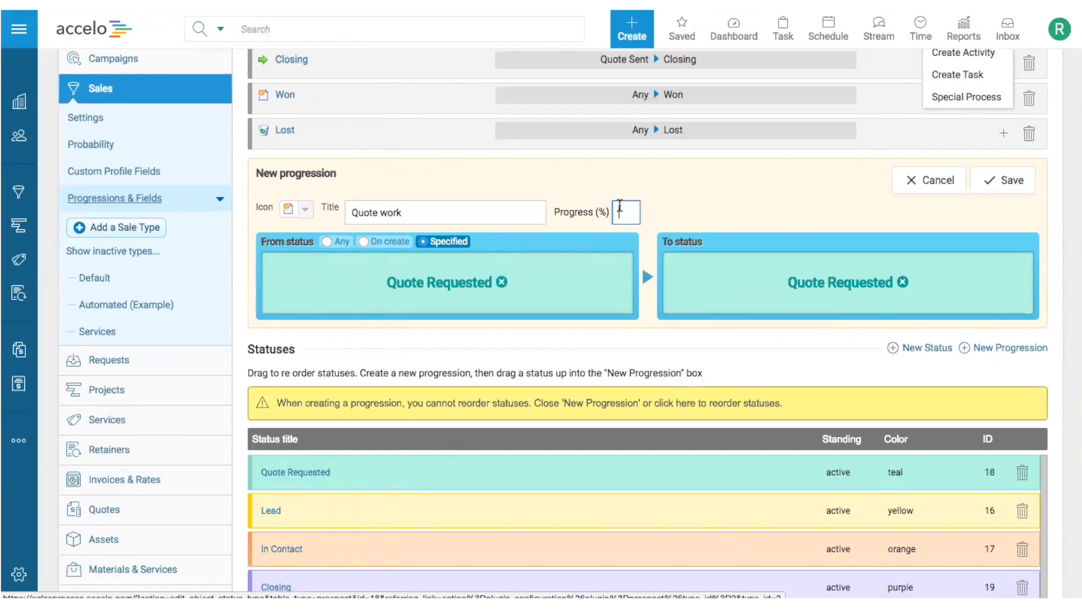
type("10")
left_click(1006, 181)
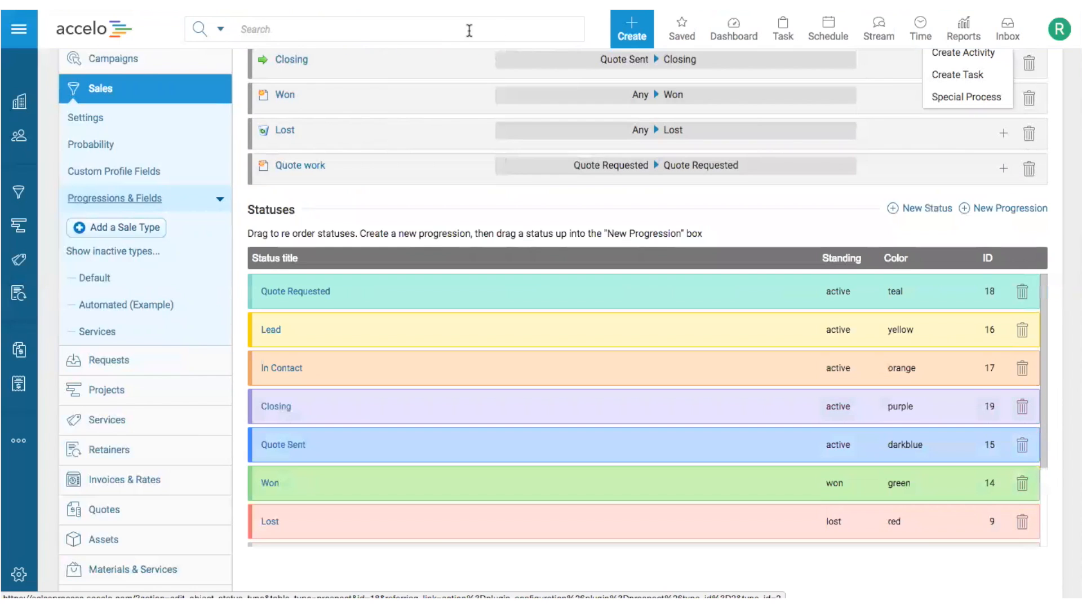
scroll(562, 215, "up", 5)
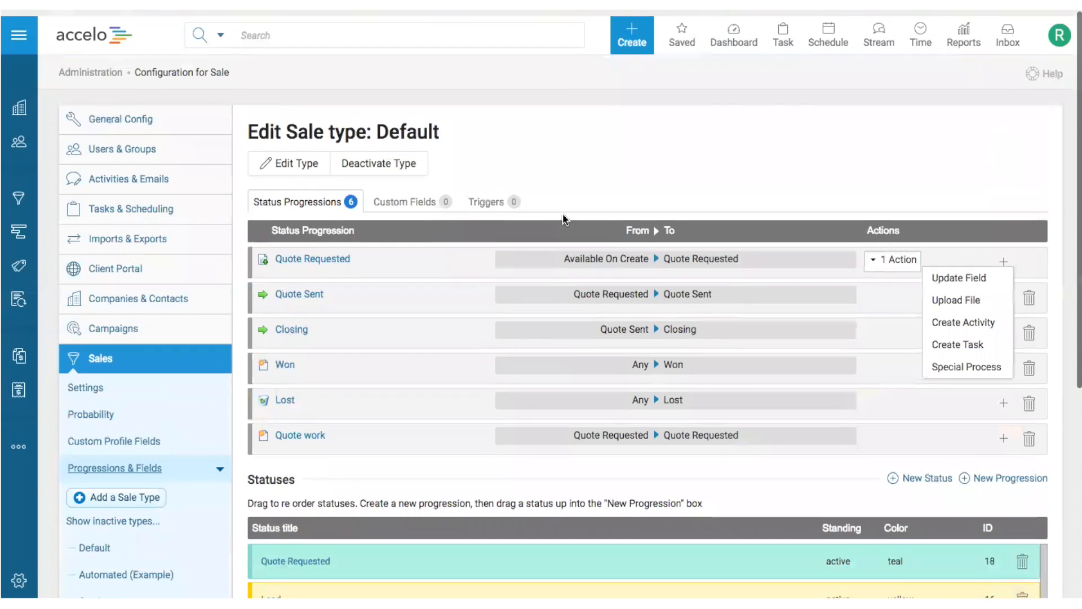
scroll(562, 214, "down", 1)
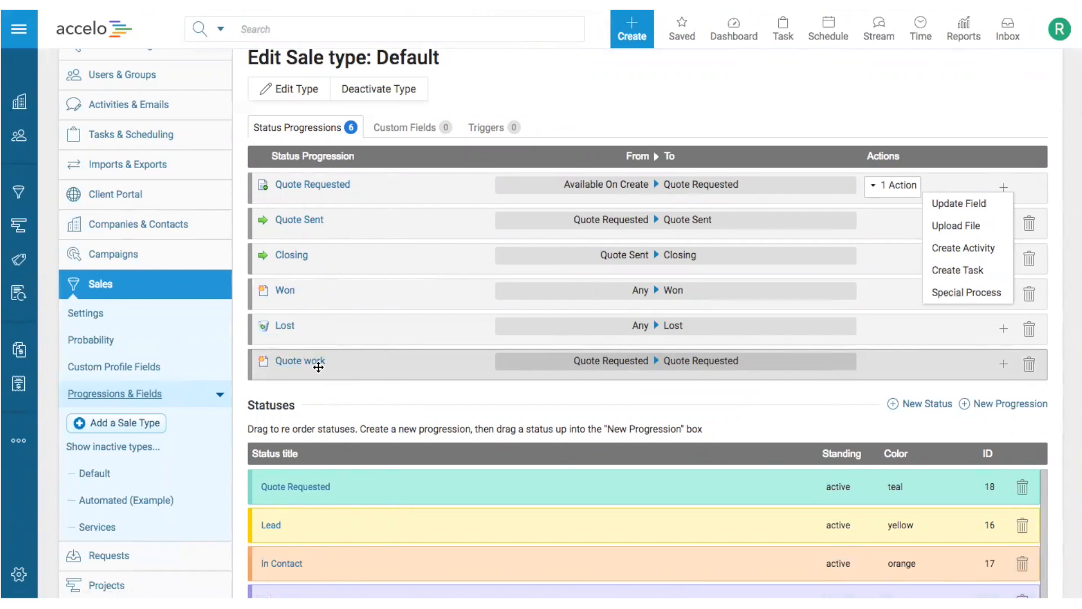
Check the Quote work progression on the Quick Quote sale and return to the Default sale type's status progressions
left_click(1002, 363)
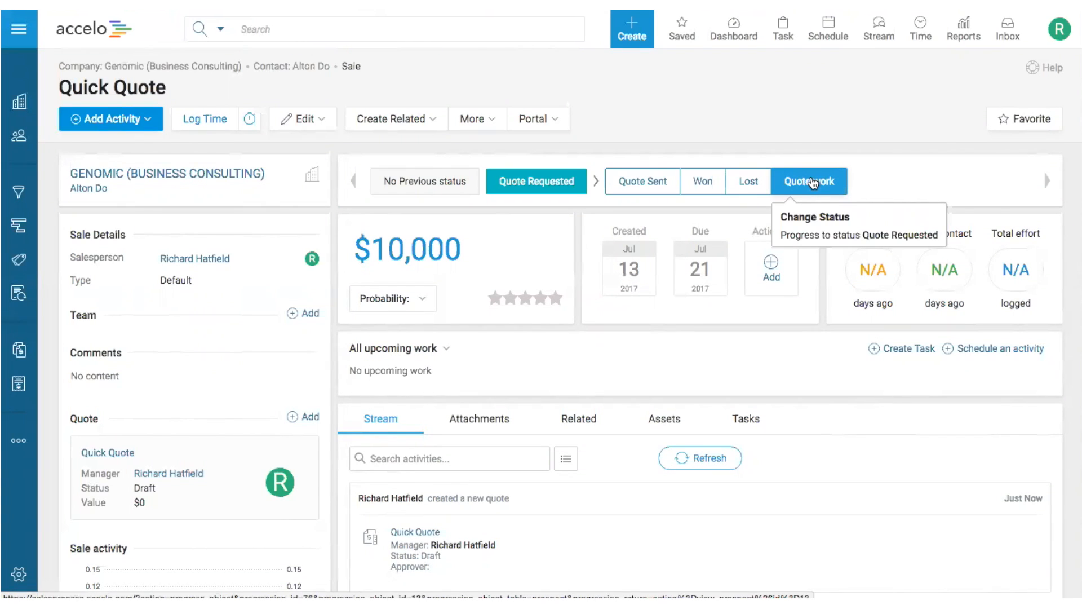
left_click(812, 182)
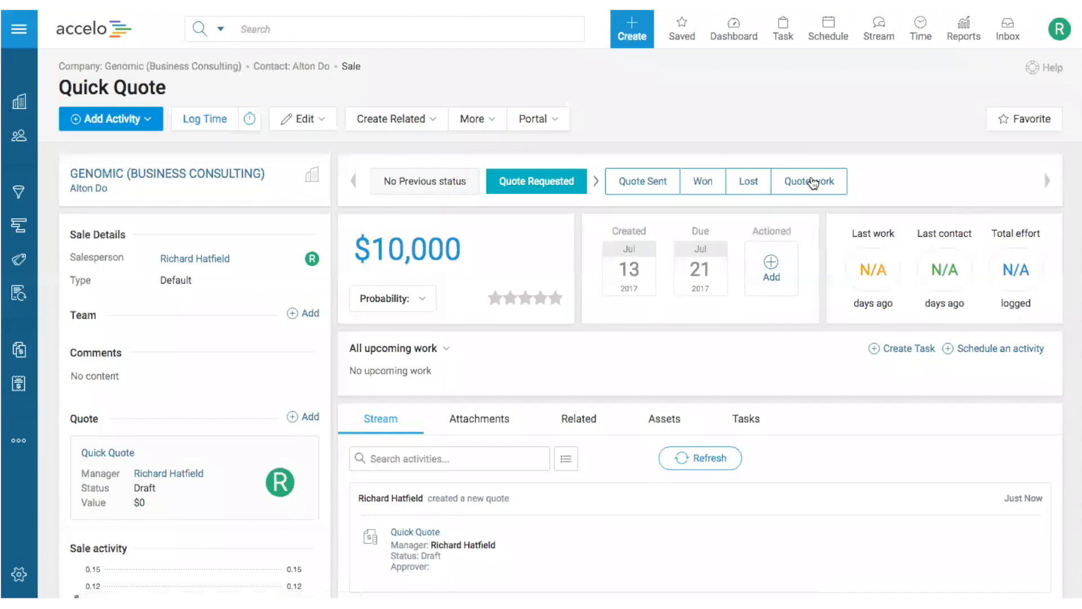
mouse_move(542, 189)
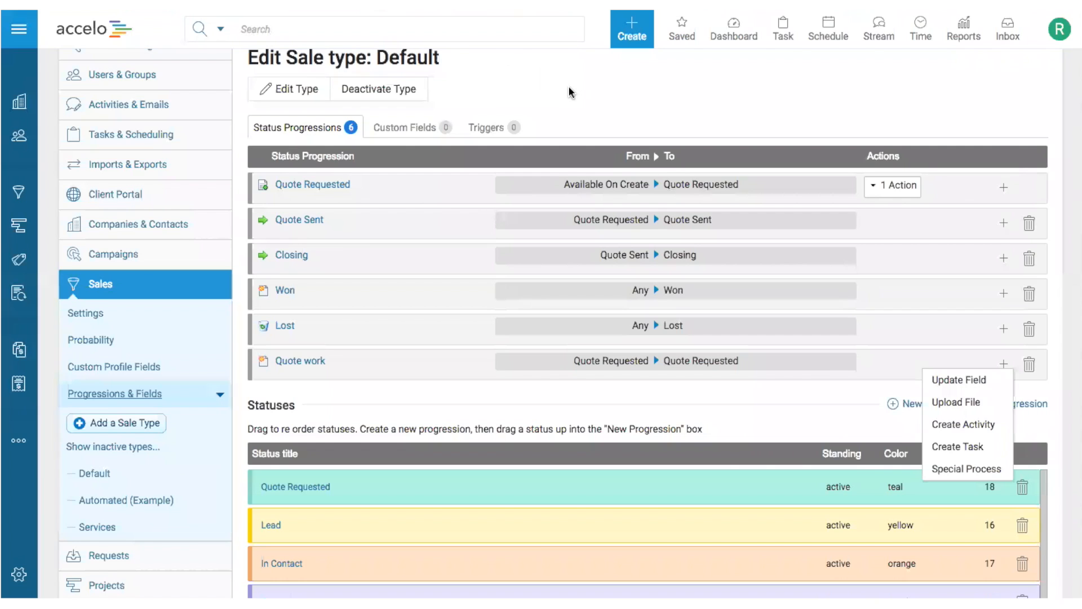
left_click(1003, 363)
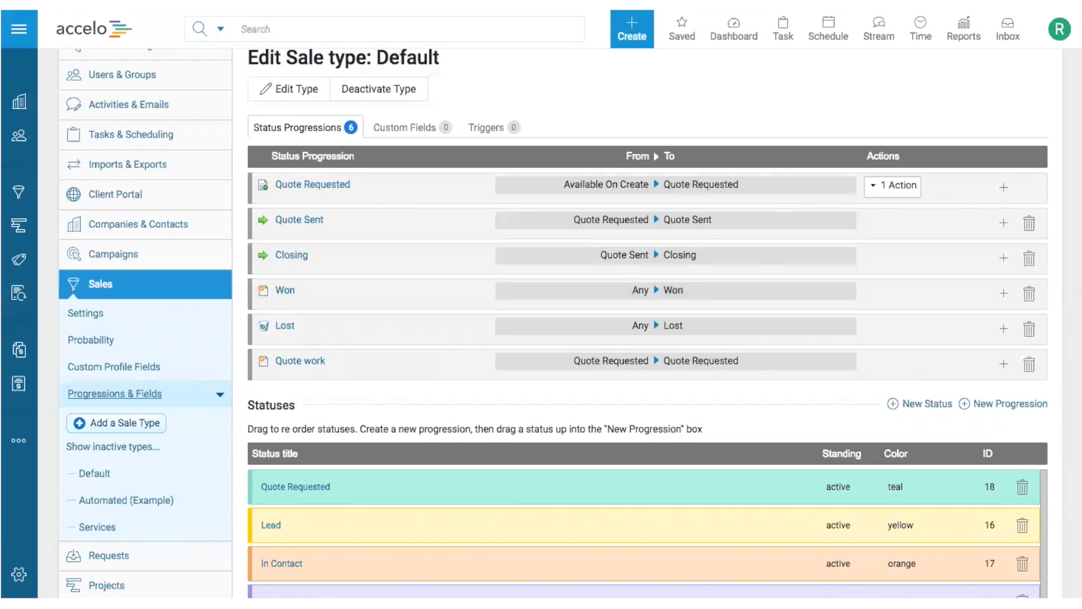
key("ctrl+Tab")
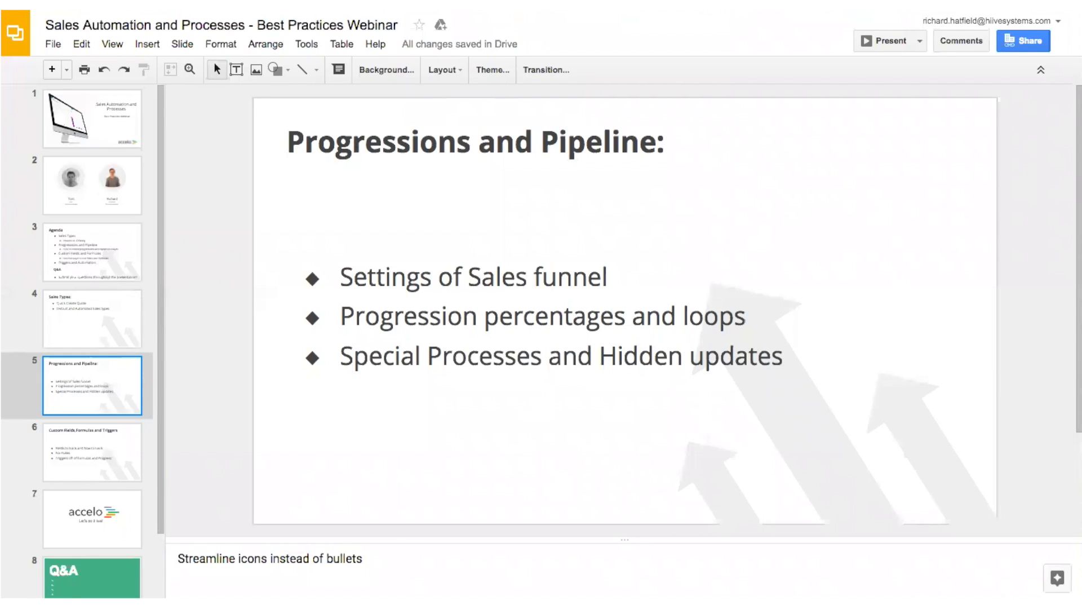
key("ctrl+Tab")
key("ctrl+Tab")
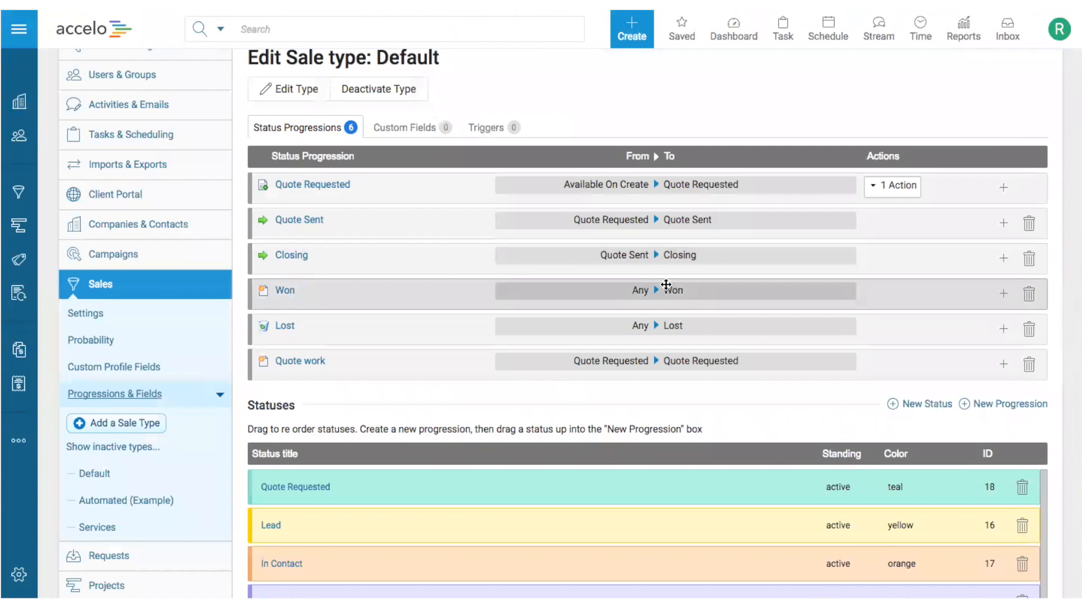
Add a field update action to the Quote work progression for the Due field, with a default value of today plus 14 days
left_click(1002, 363)
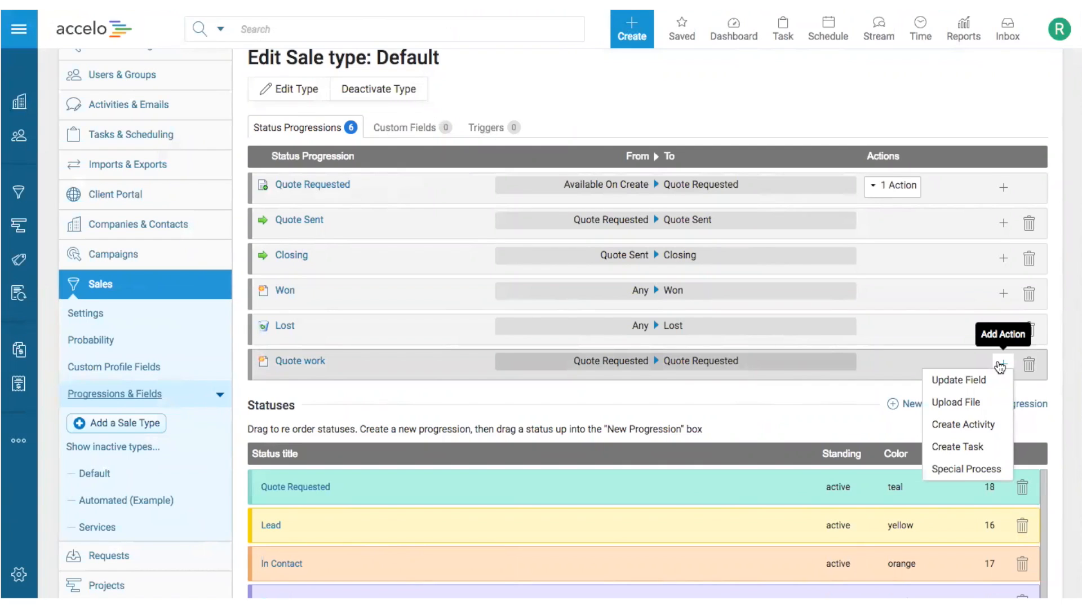
left_click(983, 381)
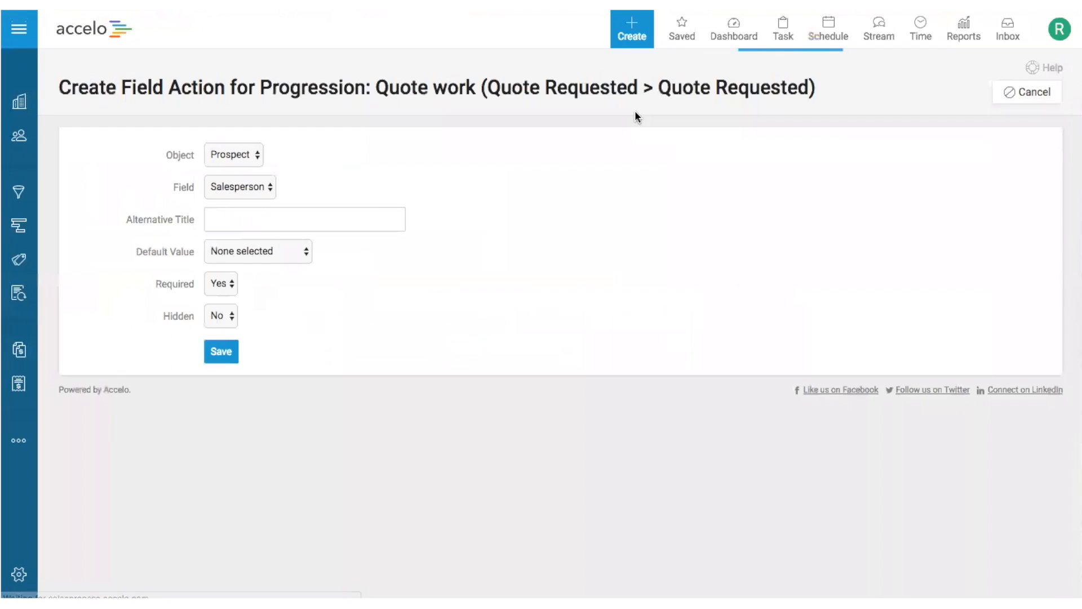
left_click(250, 186)
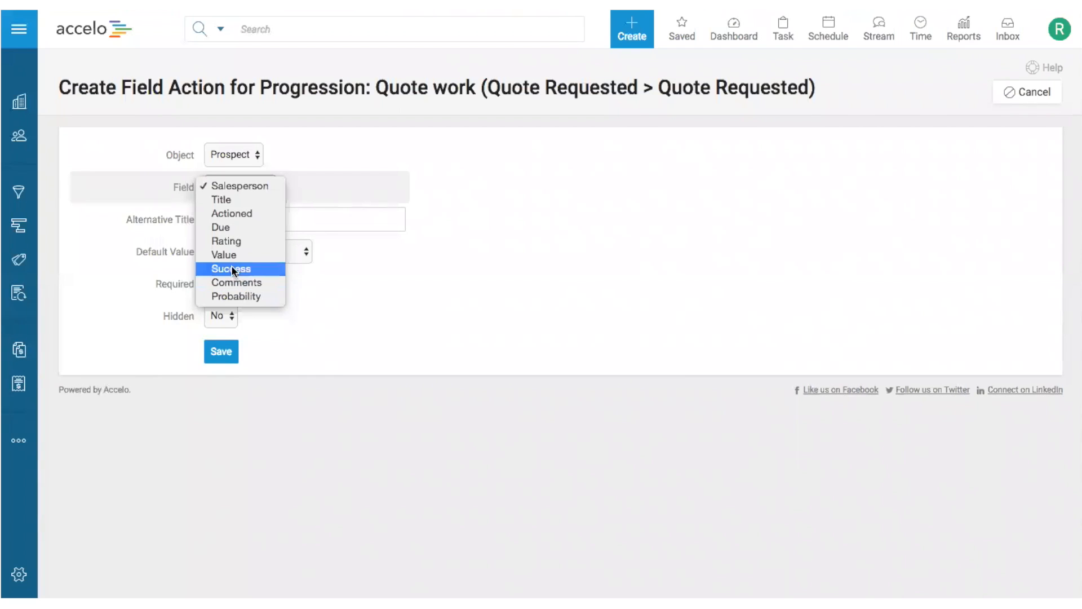
key("Escape")
left_click(253, 248)
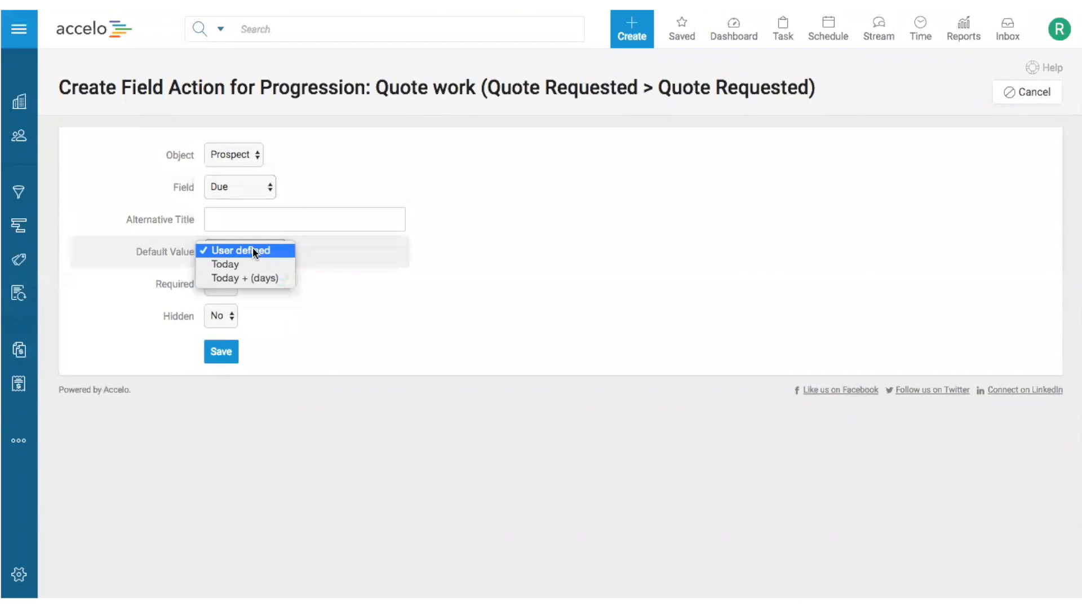
left_click(257, 273)
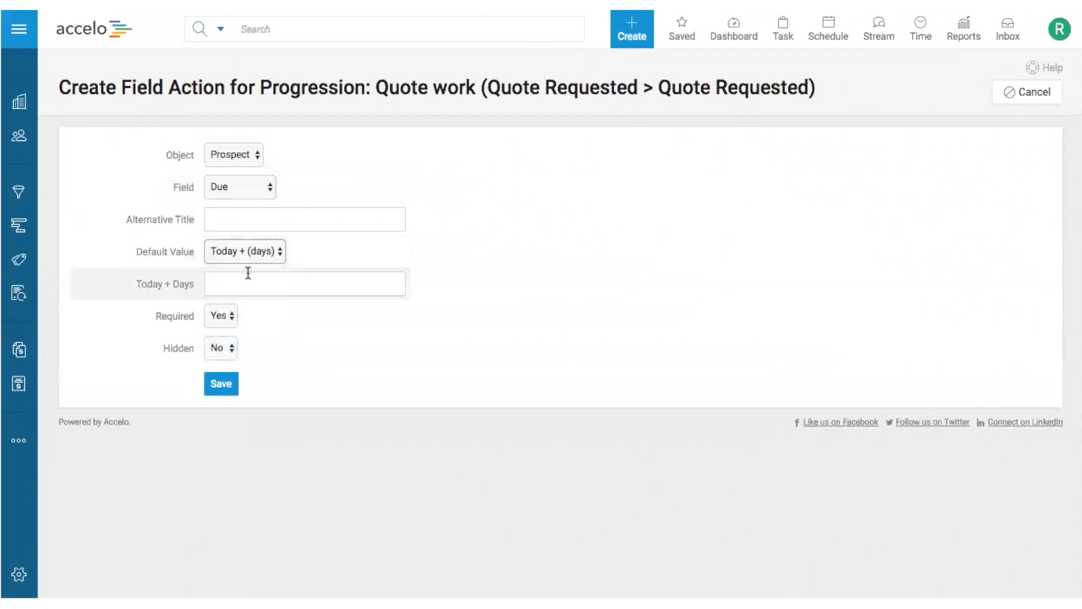
left_click(245, 282)
type("14")
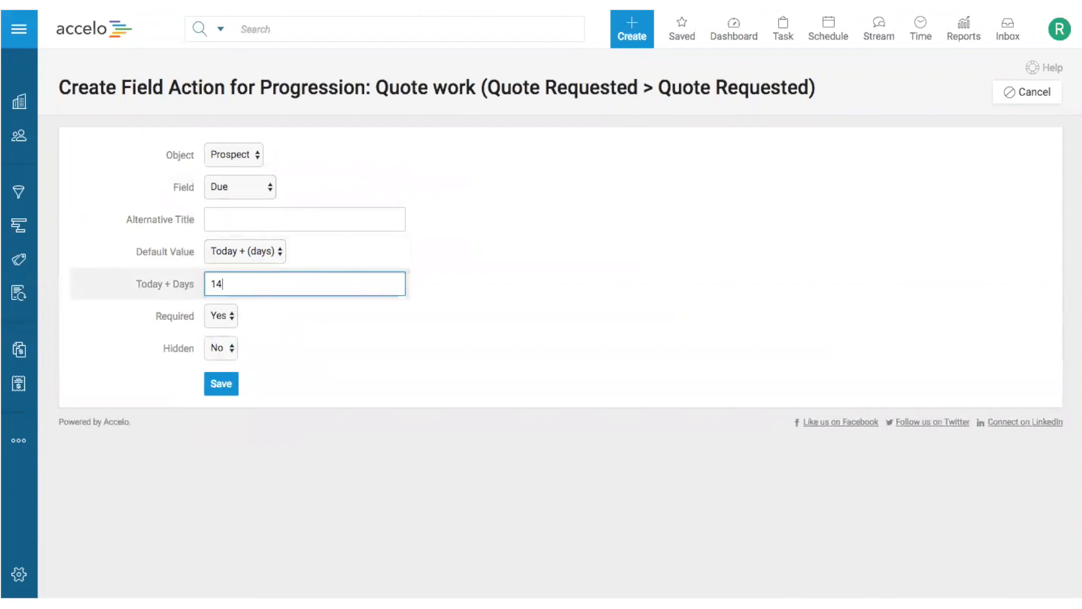
left_click(373, 316)
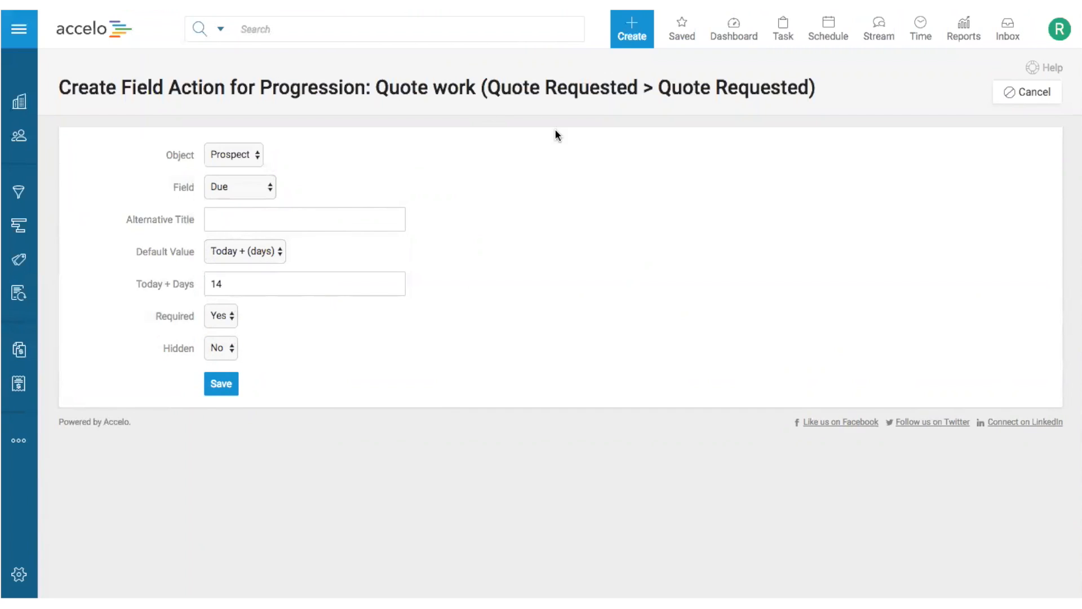
Set the Due field action to hidden and save it
left_click_drag(235, 283, 203, 283)
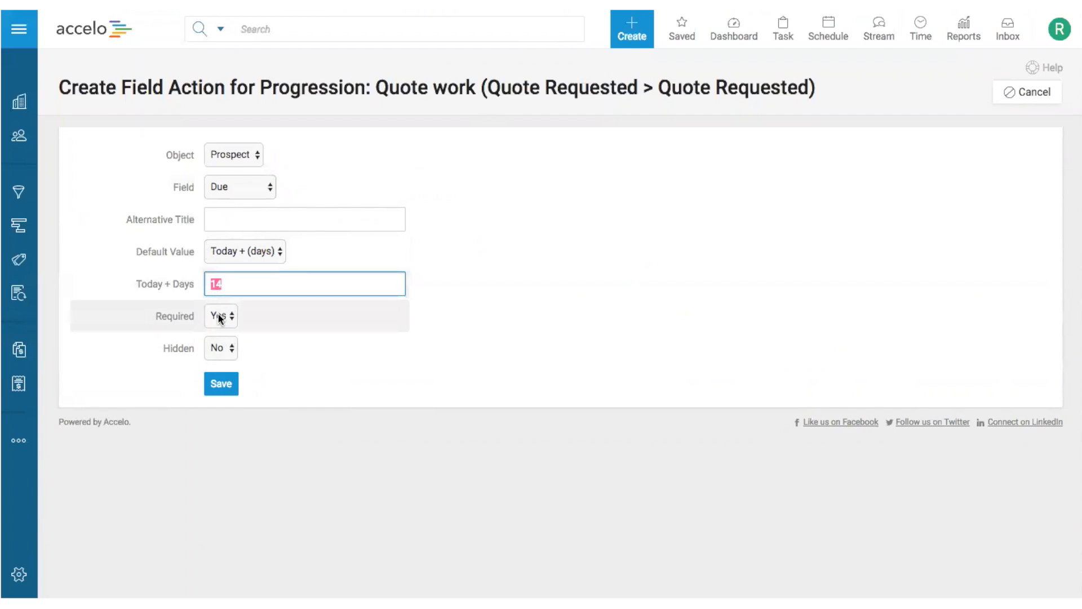
left_click(218, 347)
left_click(221, 360)
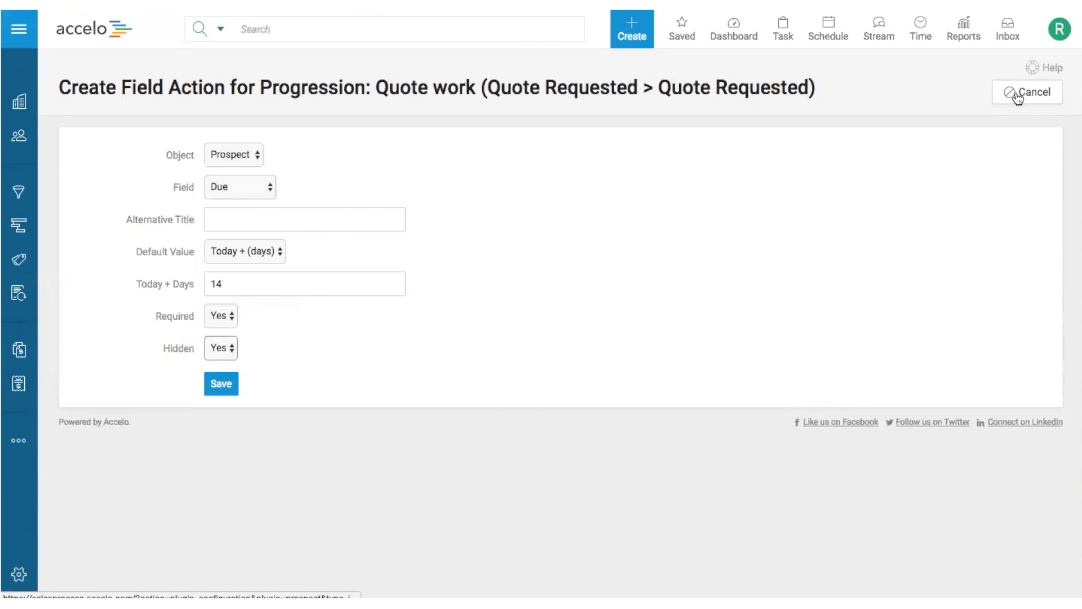
left_click(218, 387)
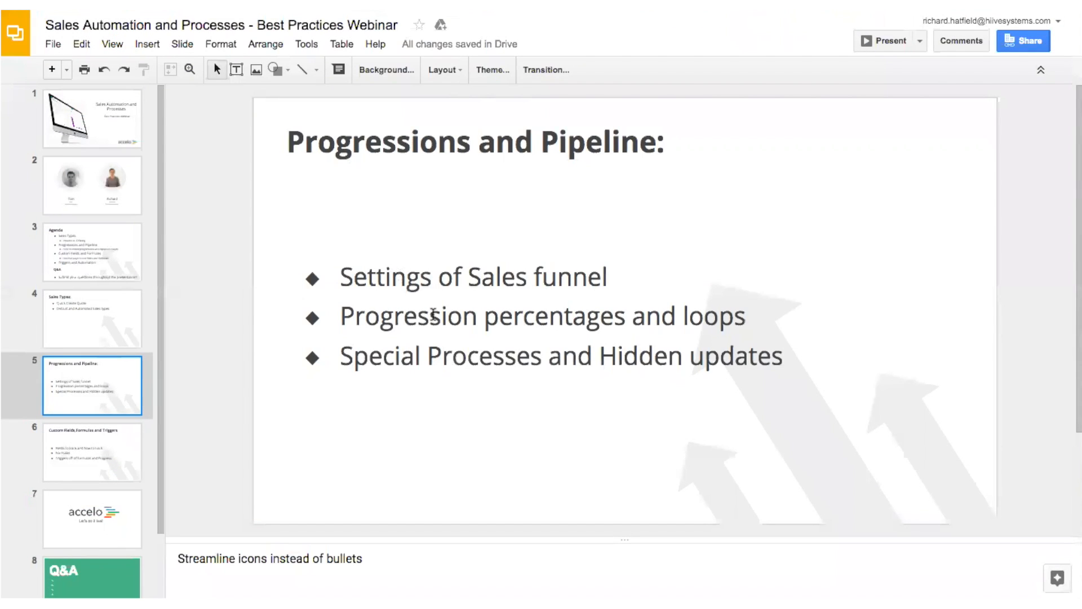
Select the Custom Fields, Formulas and Triggers slide in Google Slides, and open the Sale Dashboard in Accelo
scroll(433, 314, "down", 3)
left_click(117, 454)
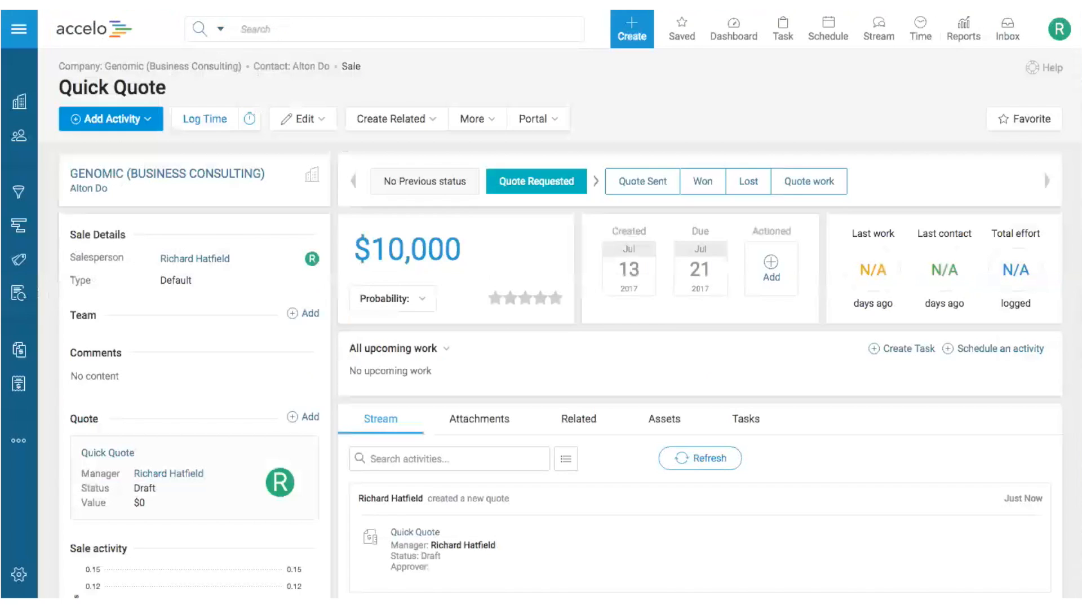
left_click(734, 31)
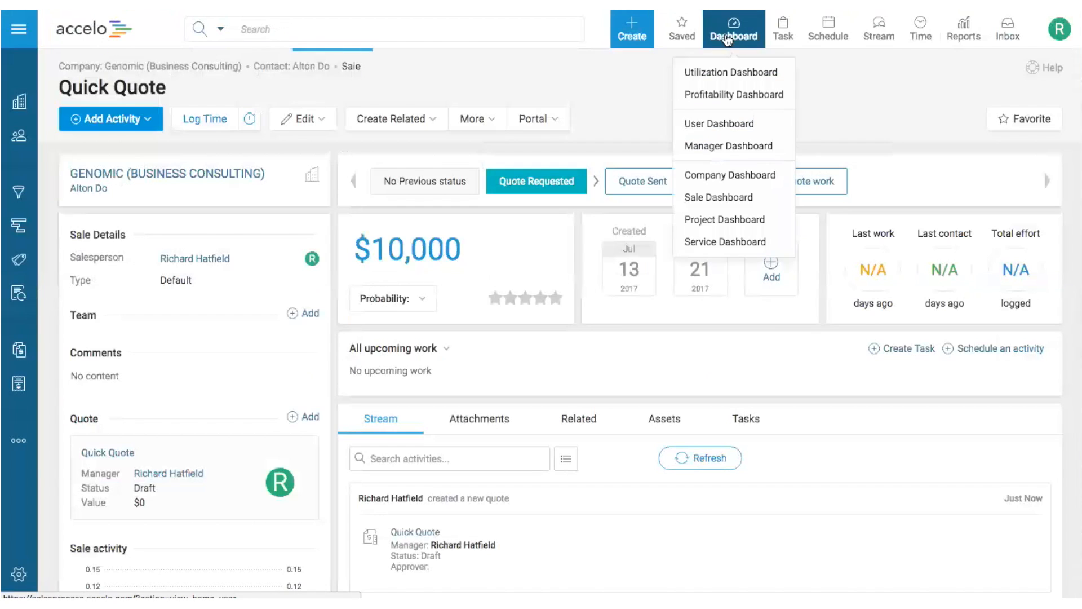
left_click(722, 196)
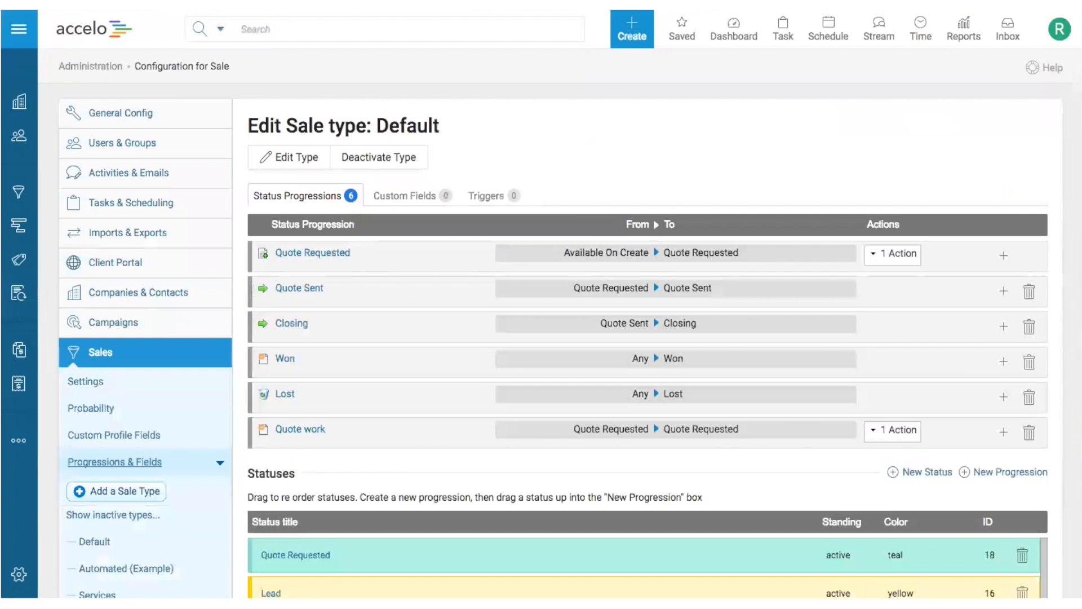
Examine the custom fields of the Automated (Example) sale type, including the Key Dates and Sale Metrics groups
scroll(691, 190, "down", 2)
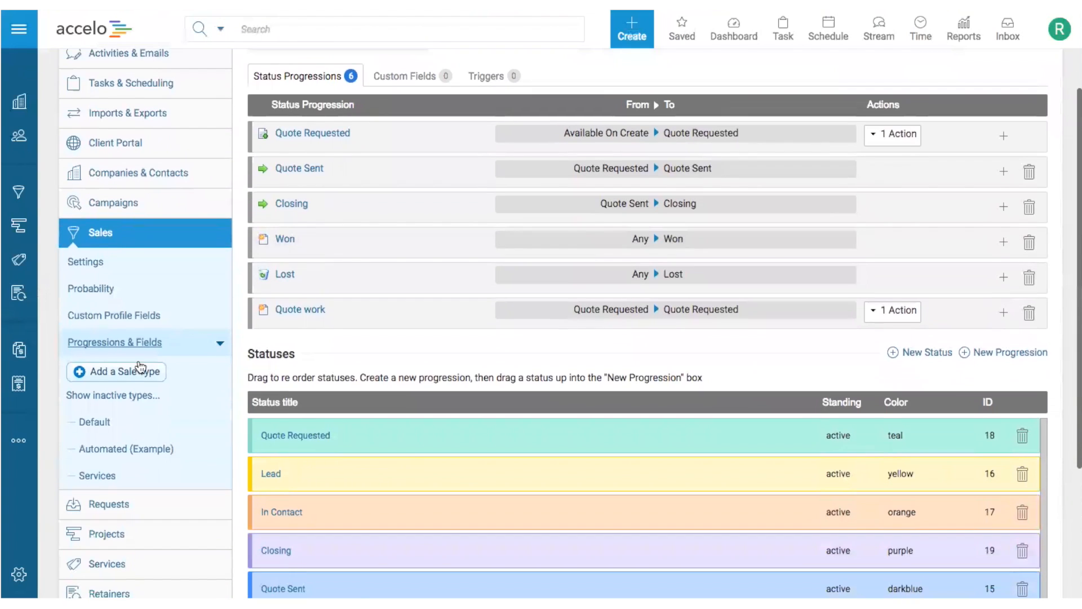
left_click(116, 449)
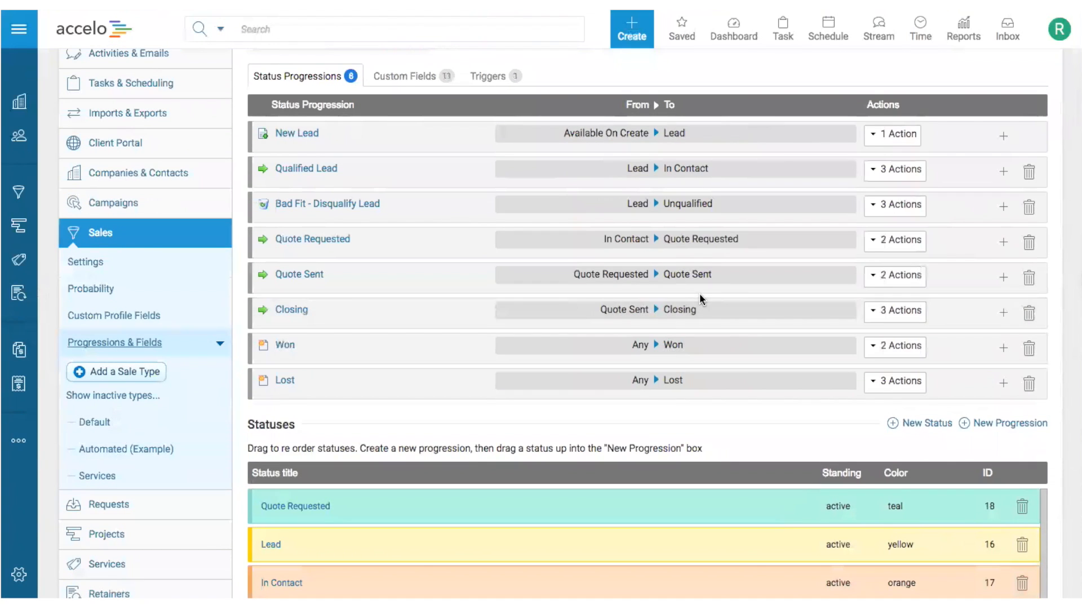
left_click(423, 84)
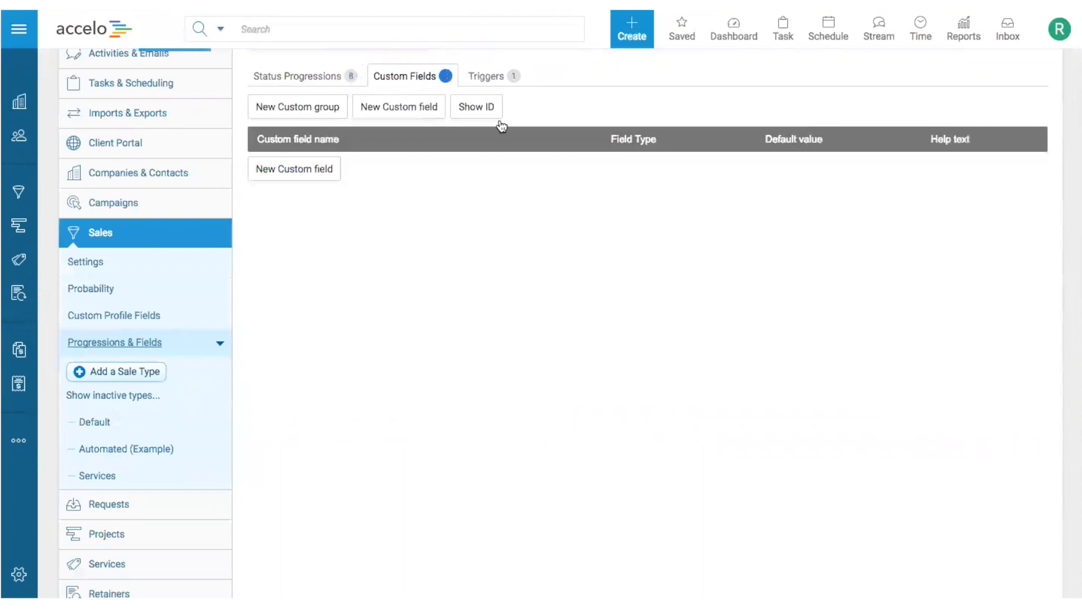
scroll(572, 261, "down", 2)
scroll(574, 263, "down", 4)
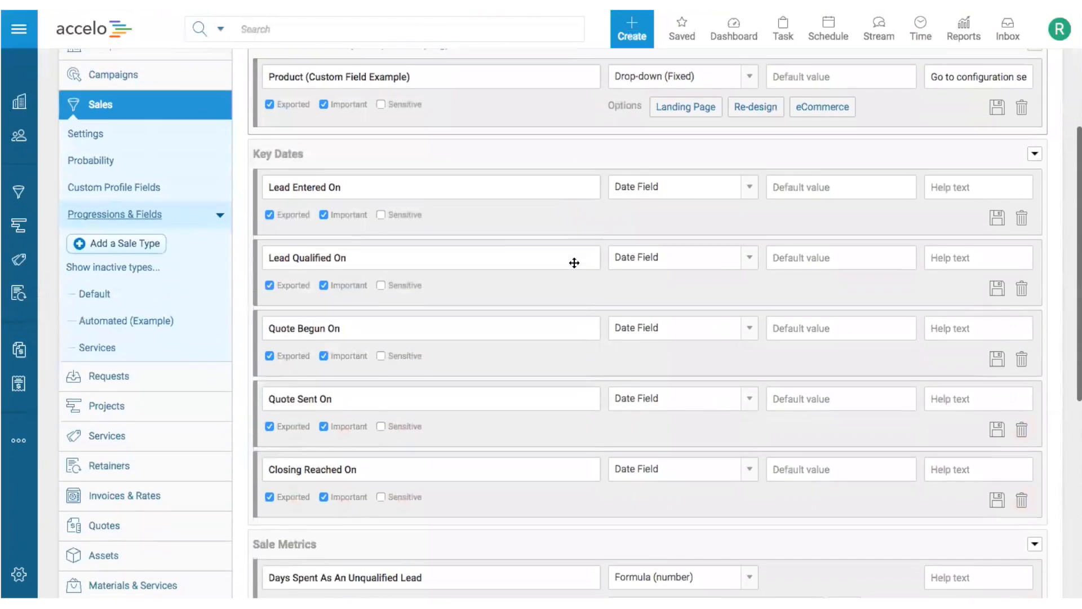
scroll(574, 263, "up", 4)
scroll(575, 262, "up", 3)
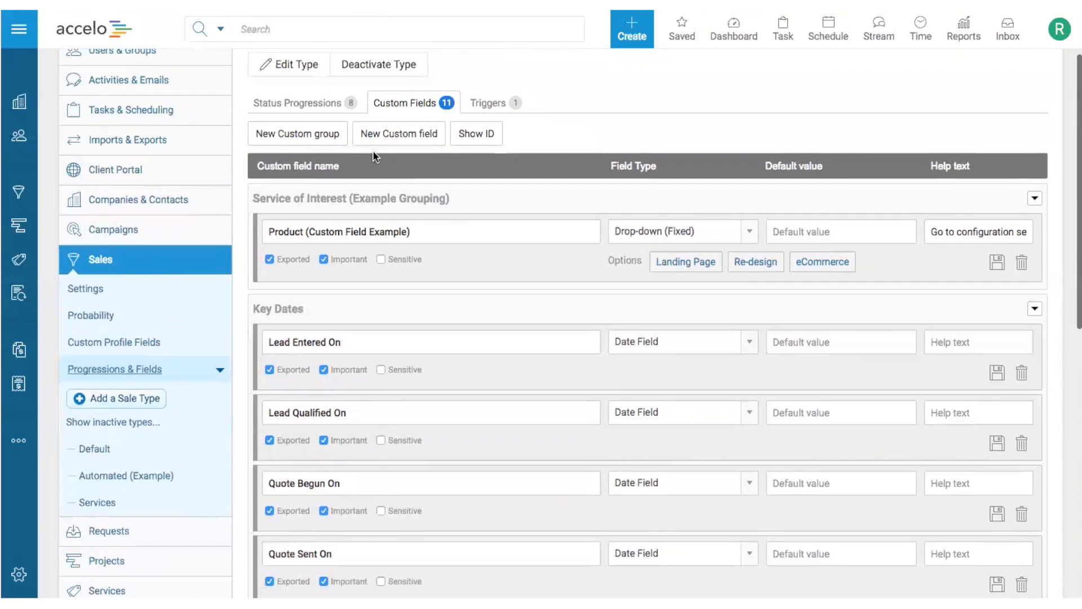
Try moving the ungrouped Referrer field into a new custom field group, and close the group without saving
left_click(316, 135)
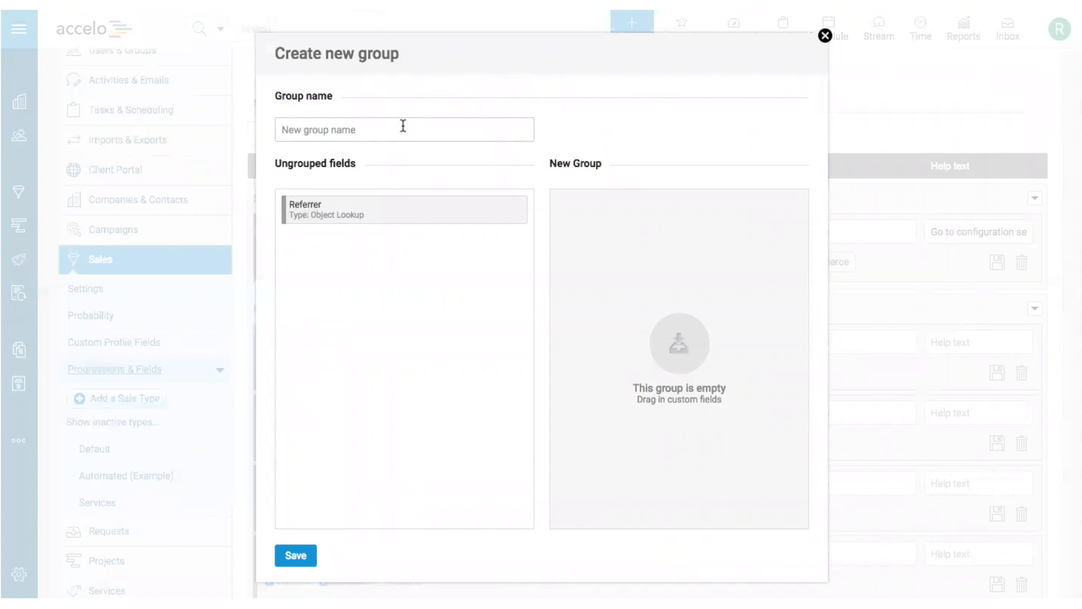
left_click_drag(385, 198, 594, 222)
left_click(824, 37)
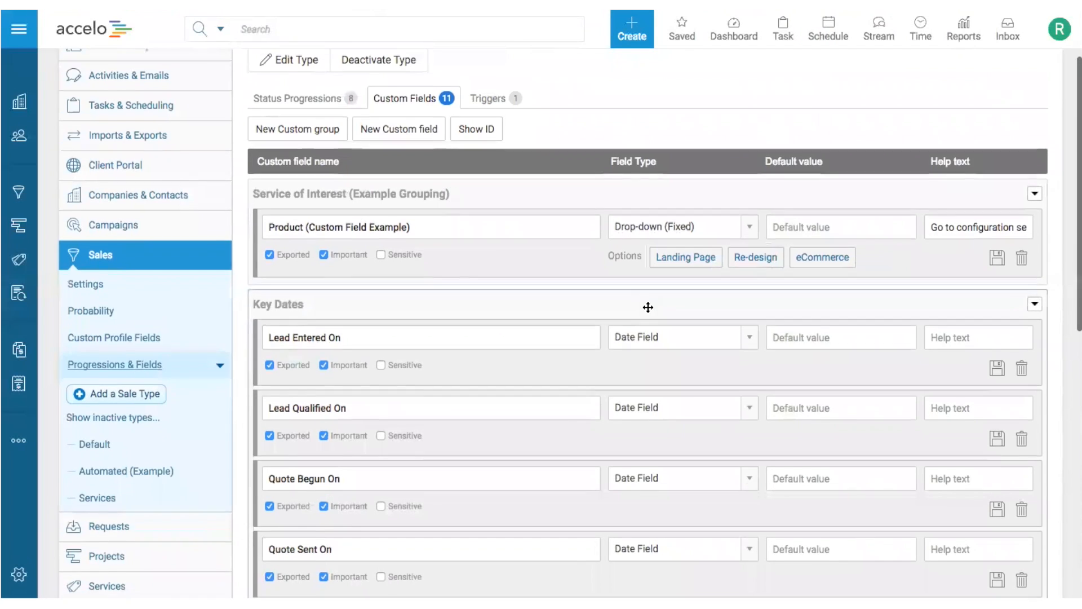
Compare the date fields in the Key Dates group with the formulas in the Sale Metrics group
scroll(647, 304, "down", 3)
scroll(648, 307, "down", 3)
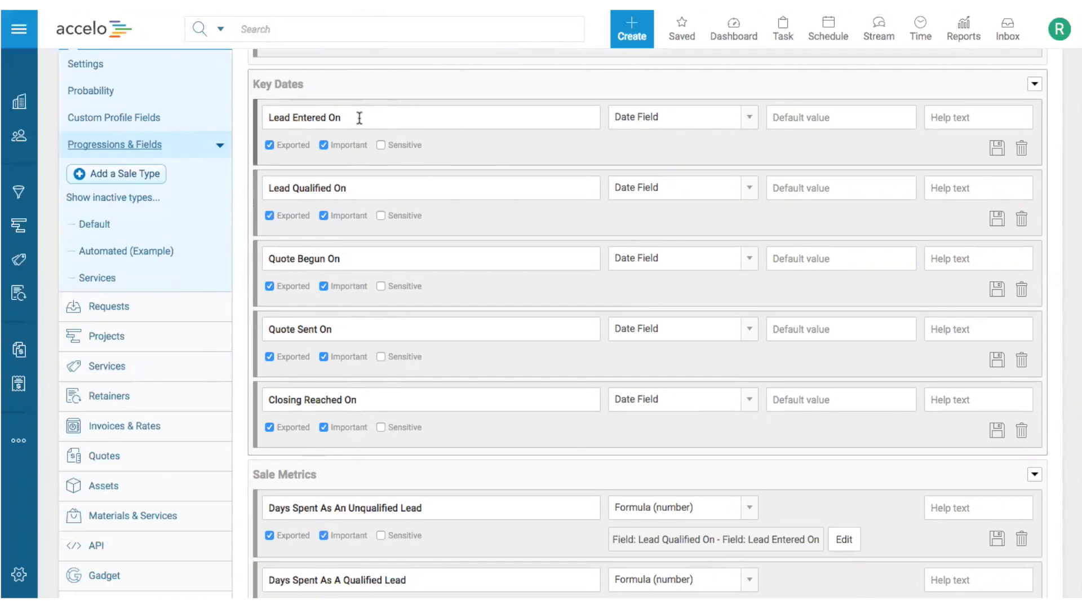
scroll(359, 118, "down", 1)
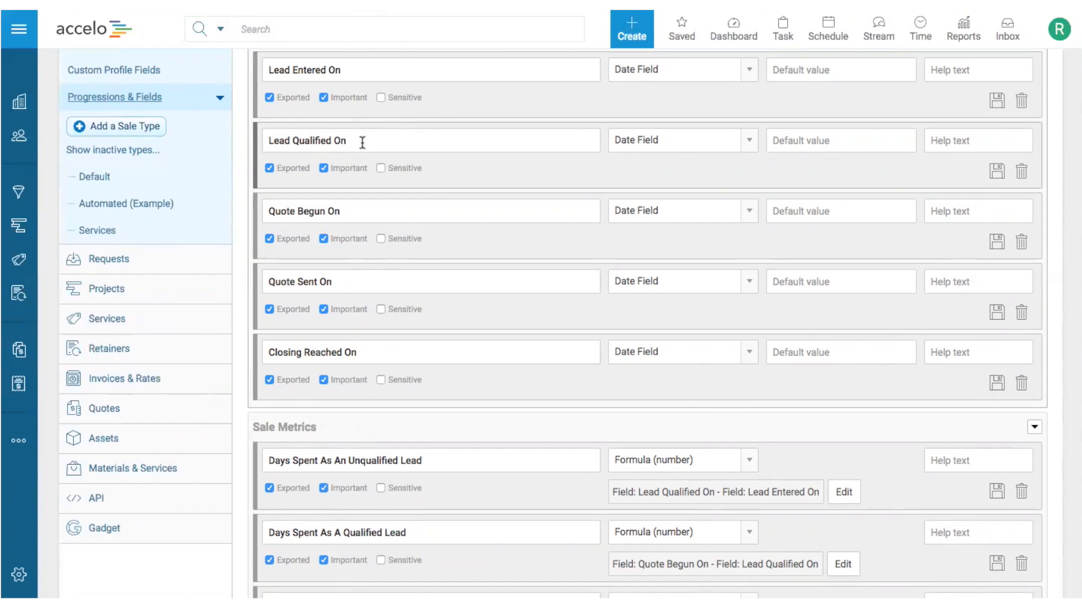
scroll(432, 202, "down", 1)
scroll(432, 202, "up", 2)
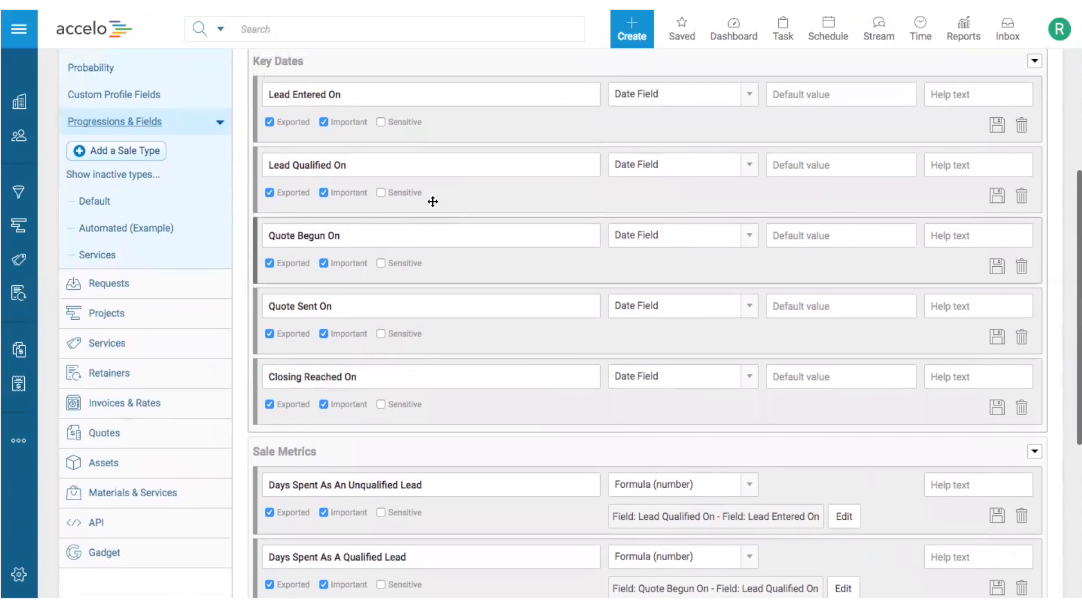
scroll(432, 201, "up", 1)
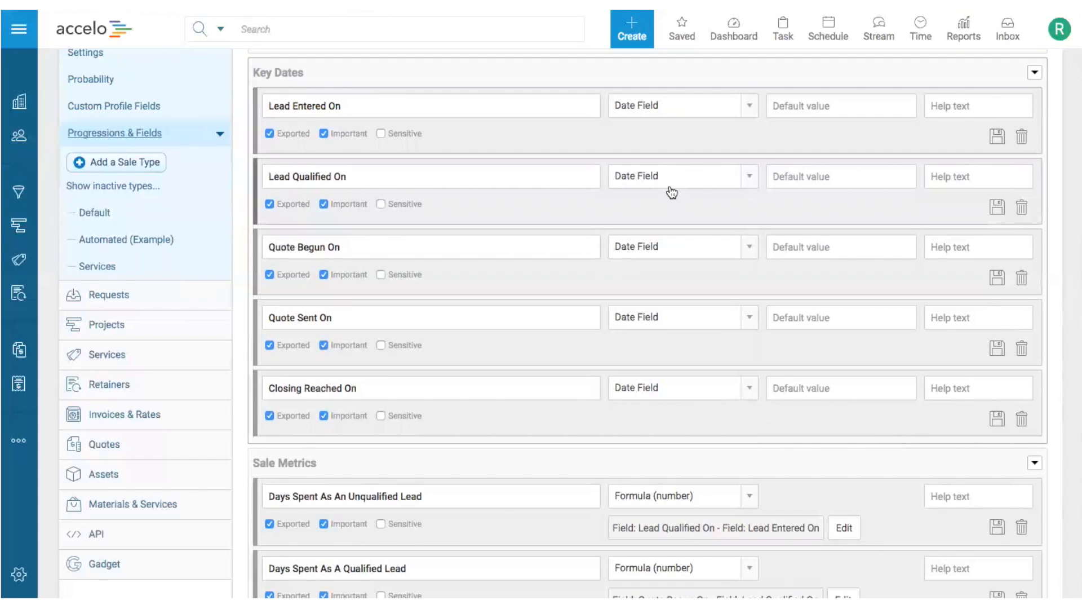
scroll(672, 192, "down", 1)
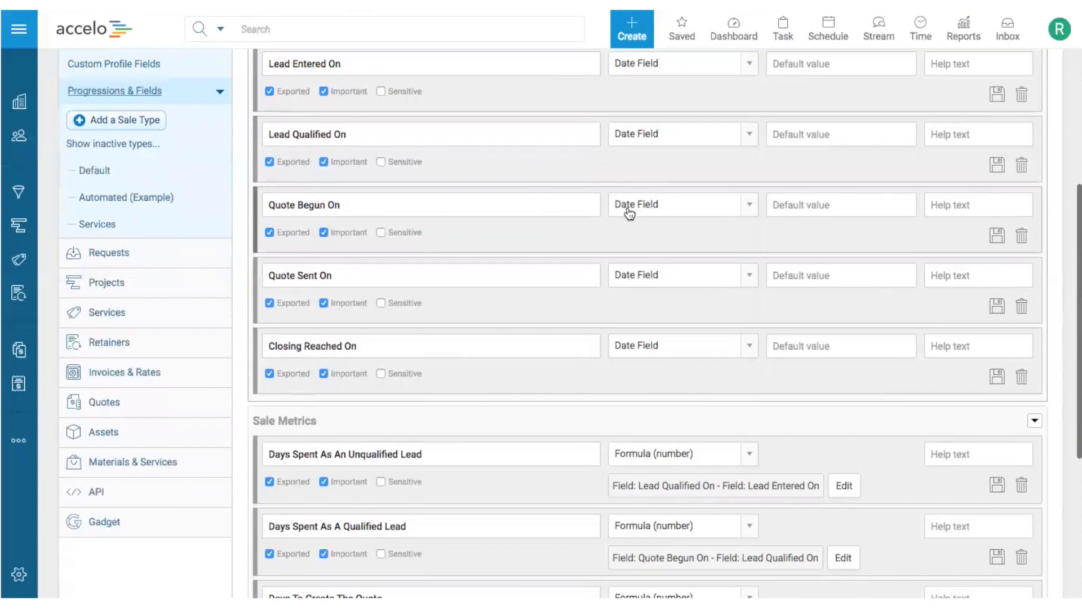
scroll(629, 213, "down", 3)
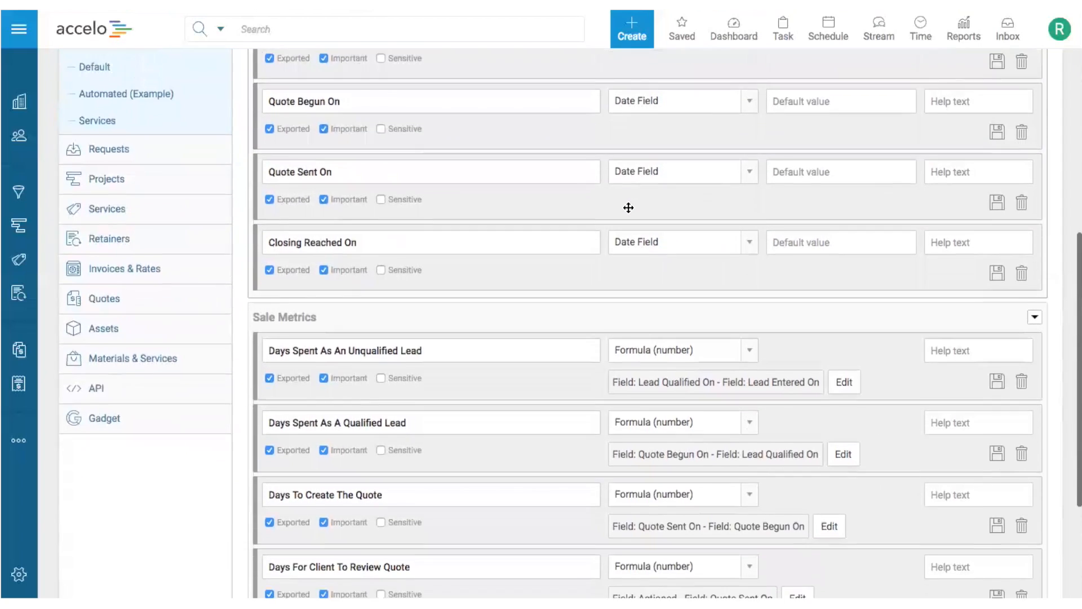
scroll(625, 208, "down", 1)
scroll(628, 208, "up", 2)
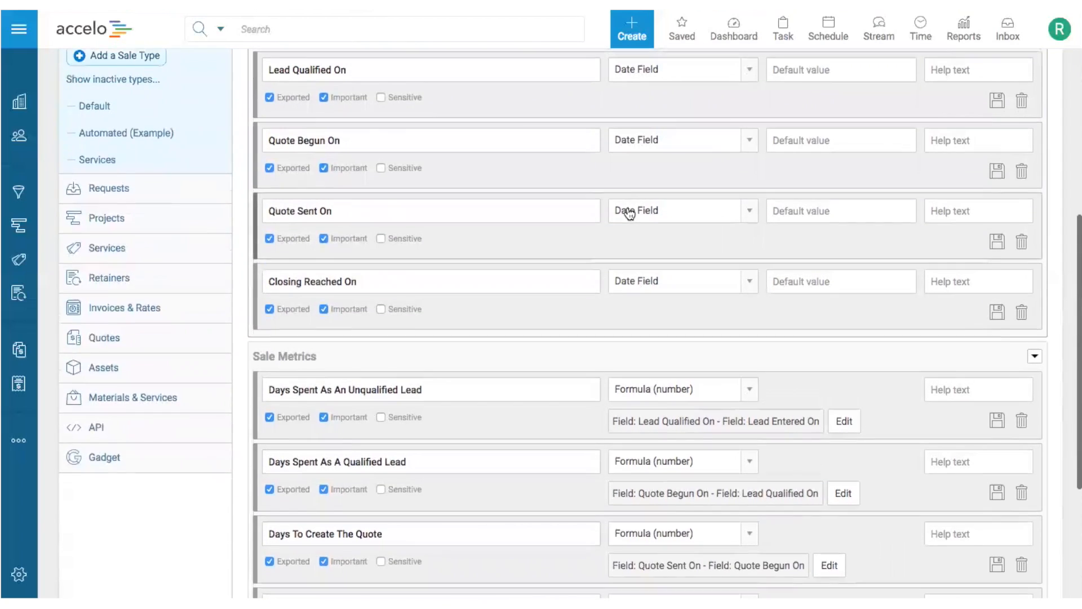
scroll(630, 213, "up", 3)
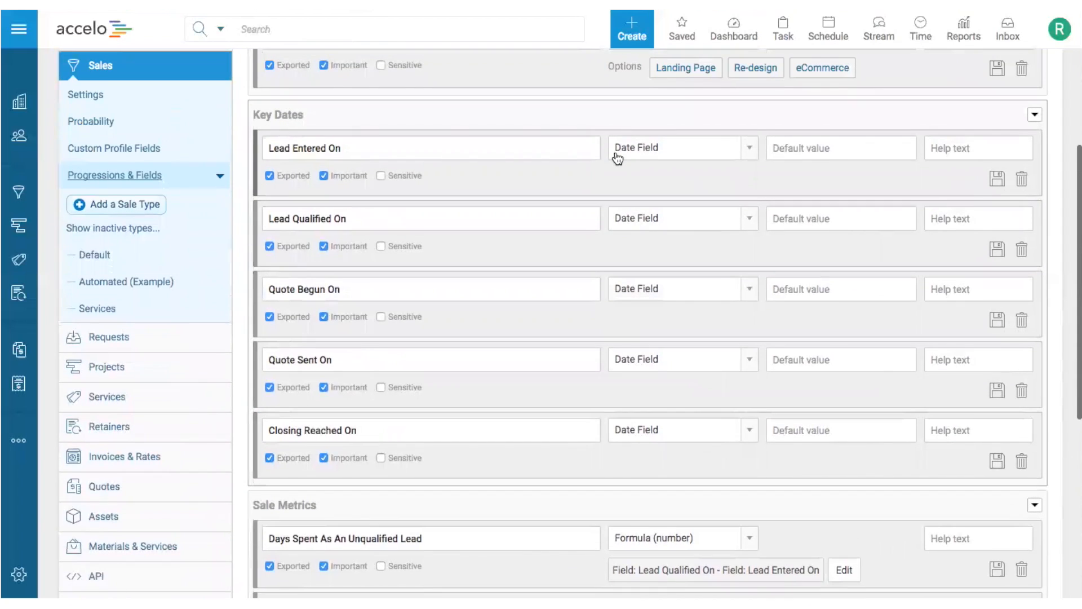
scroll(616, 159, "down", 7)
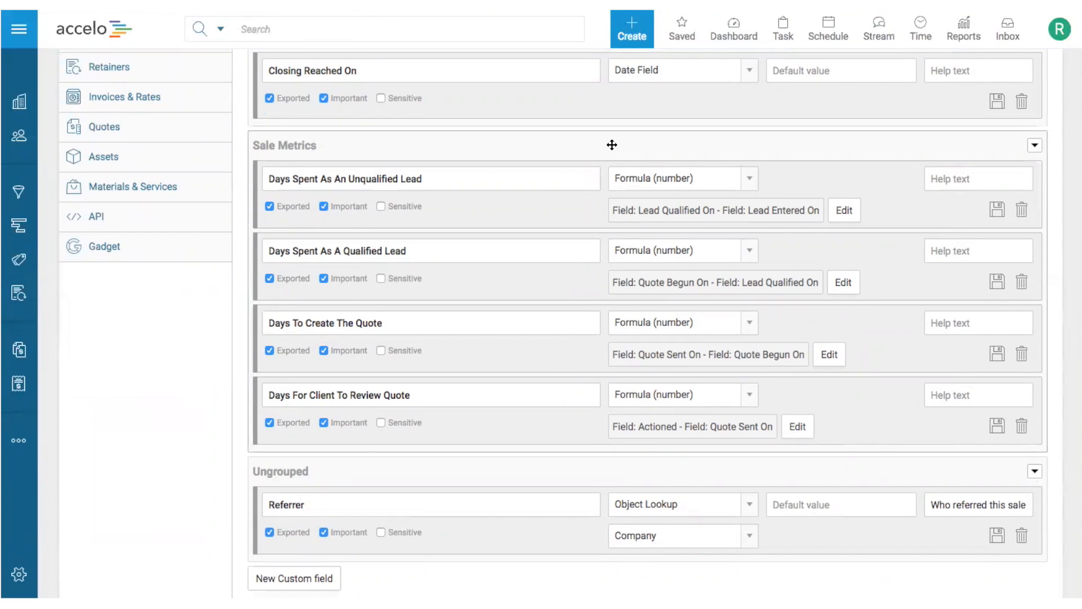
Inspect the Days Spent As An Unqualified Lead field's type options and formula, keeping Formula (number), and review the other Sale Metrics formulas
left_click(745, 179)
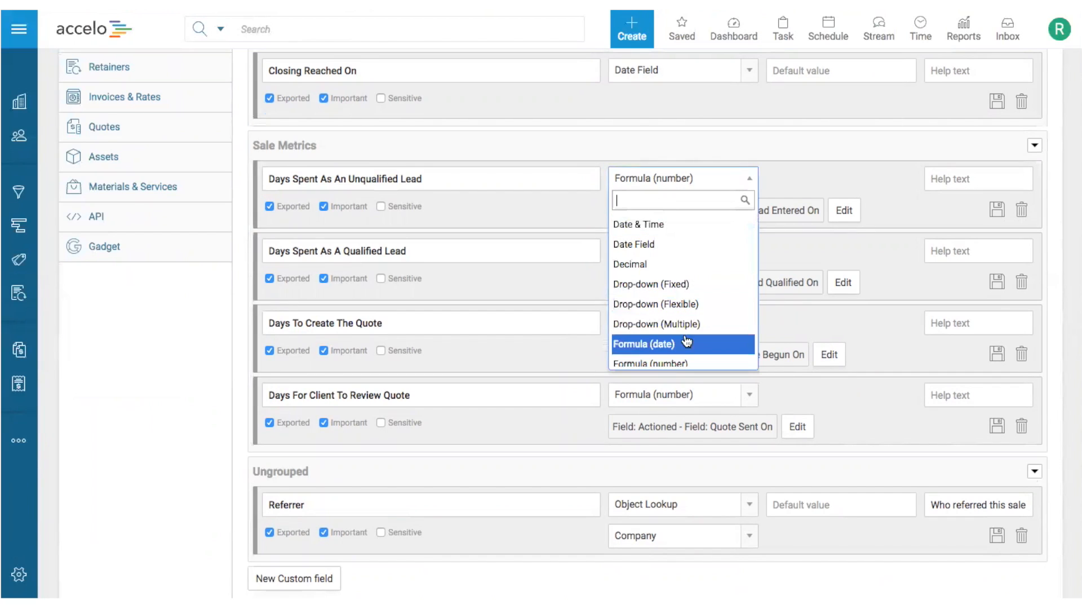
left_click(690, 361)
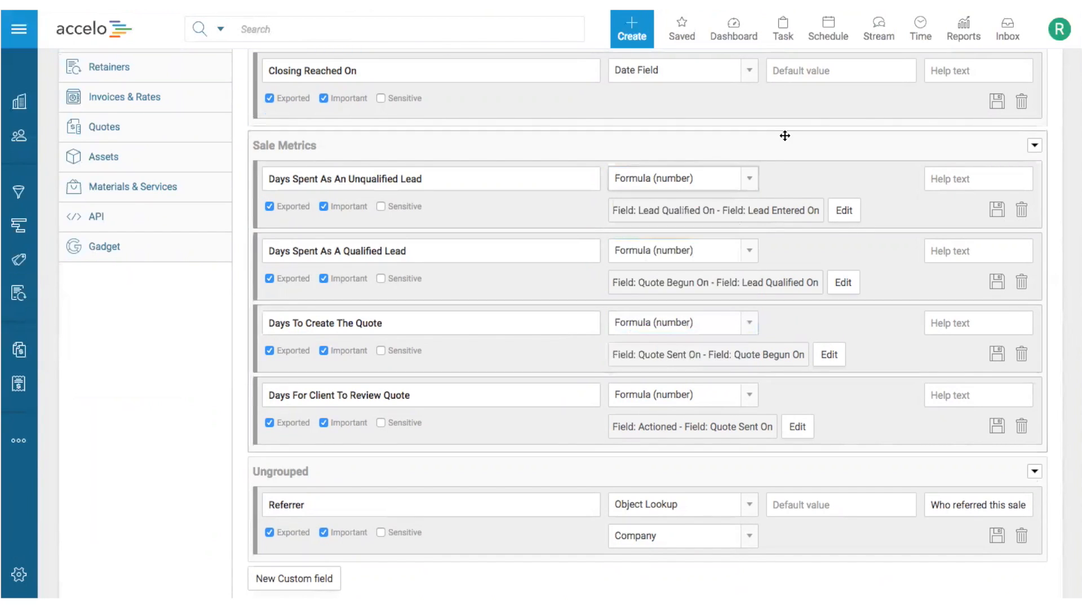
left_click(843, 211)
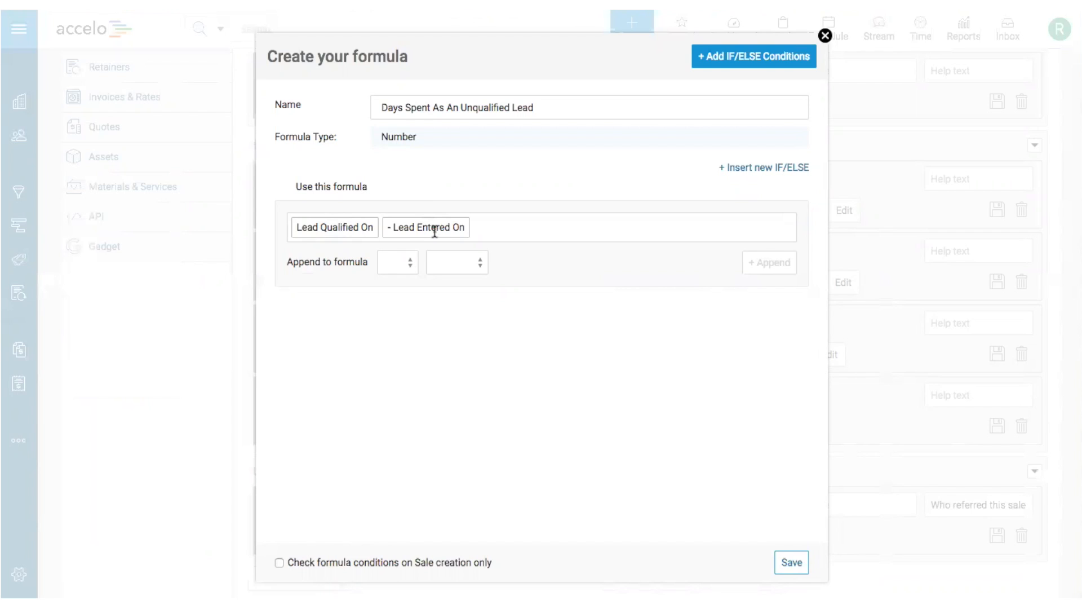
left_click(824, 36)
scroll(550, 237, "down", 1)
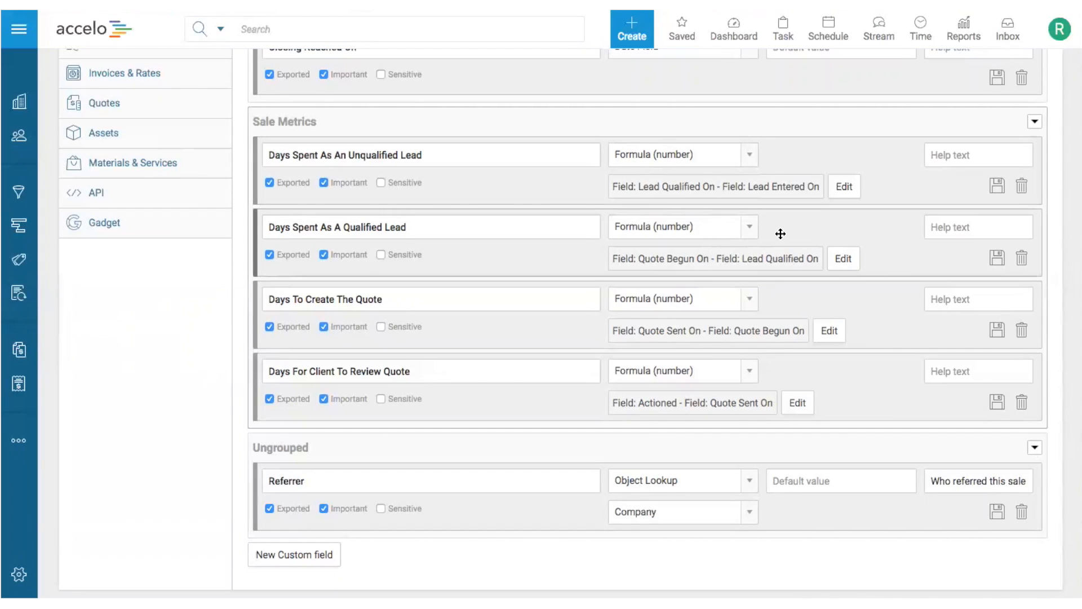
scroll(778, 231, "down", 1)
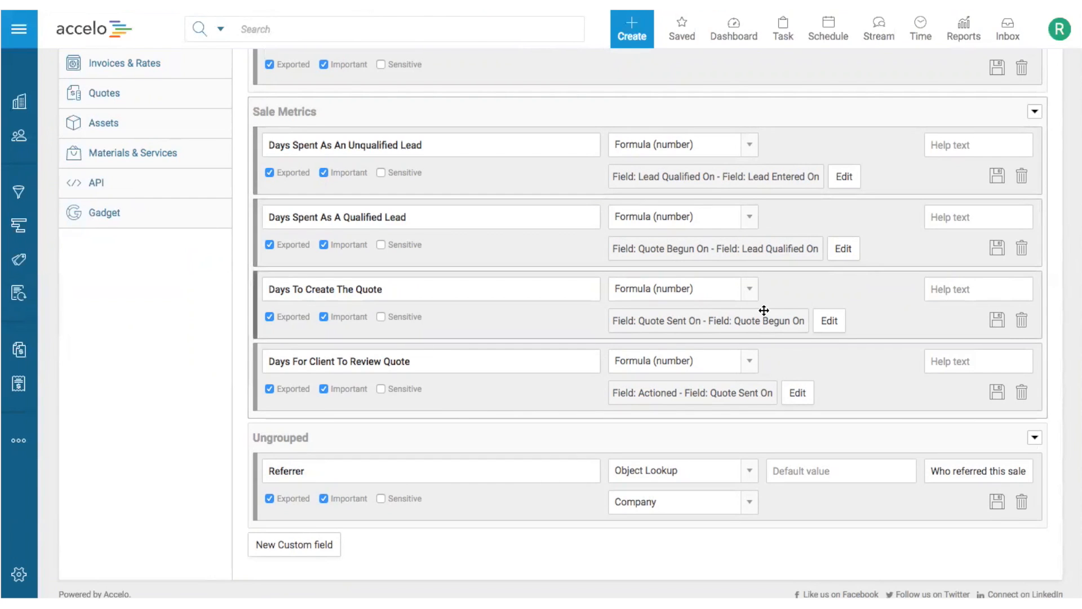
Start a new trigger for the Automated (Example) sale type with the title Webinar Trigger
scroll(763, 310, "up", 10)
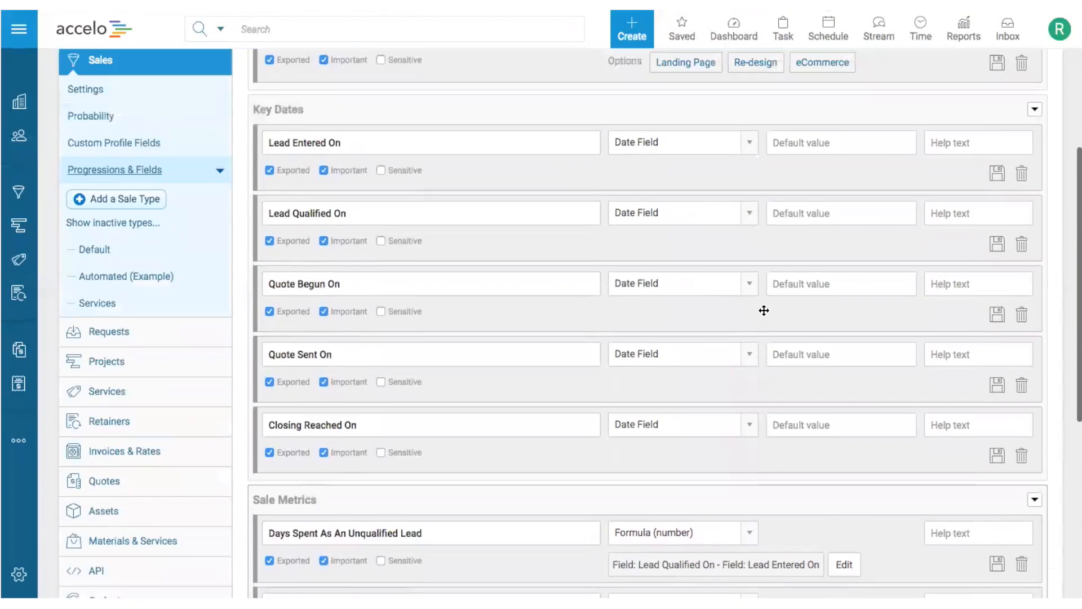
scroll(764, 310, "up", 3)
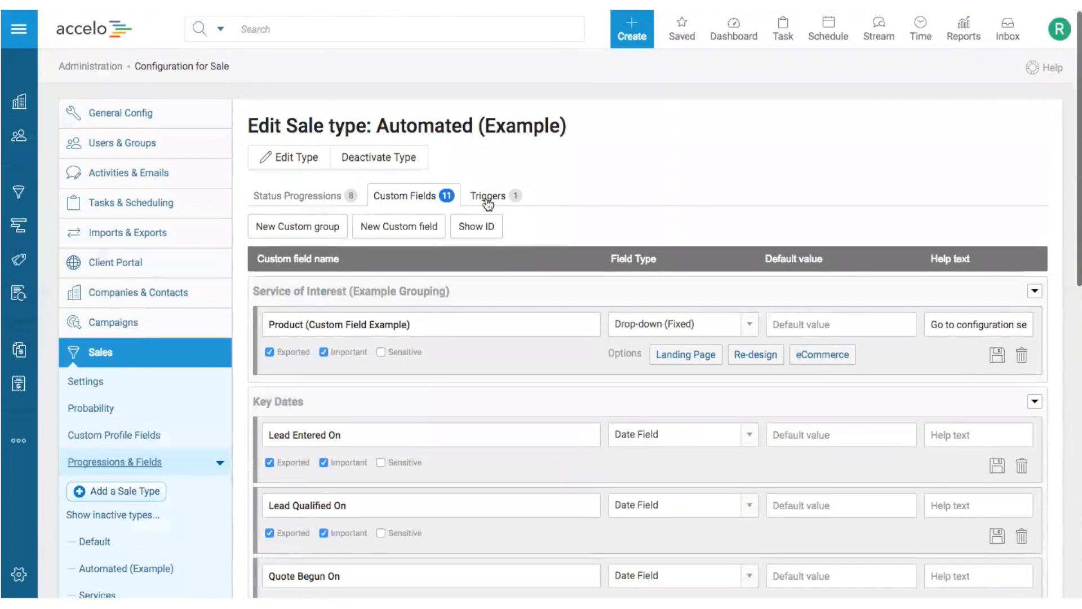
left_click(487, 197)
left_click(296, 223)
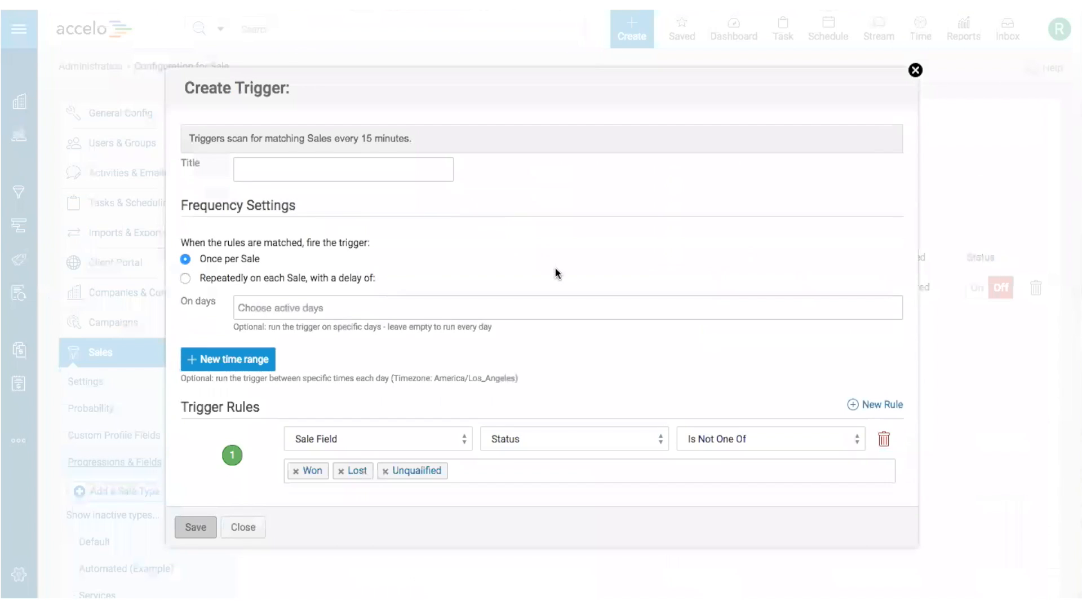
left_click(303, 171)
type("Web")
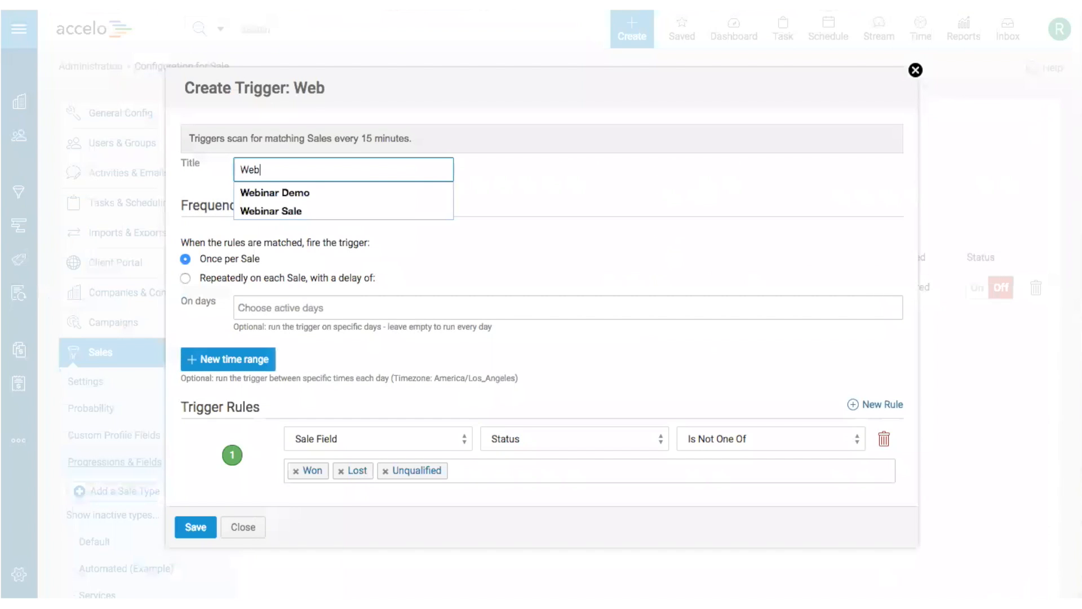
type("inar Trigger")
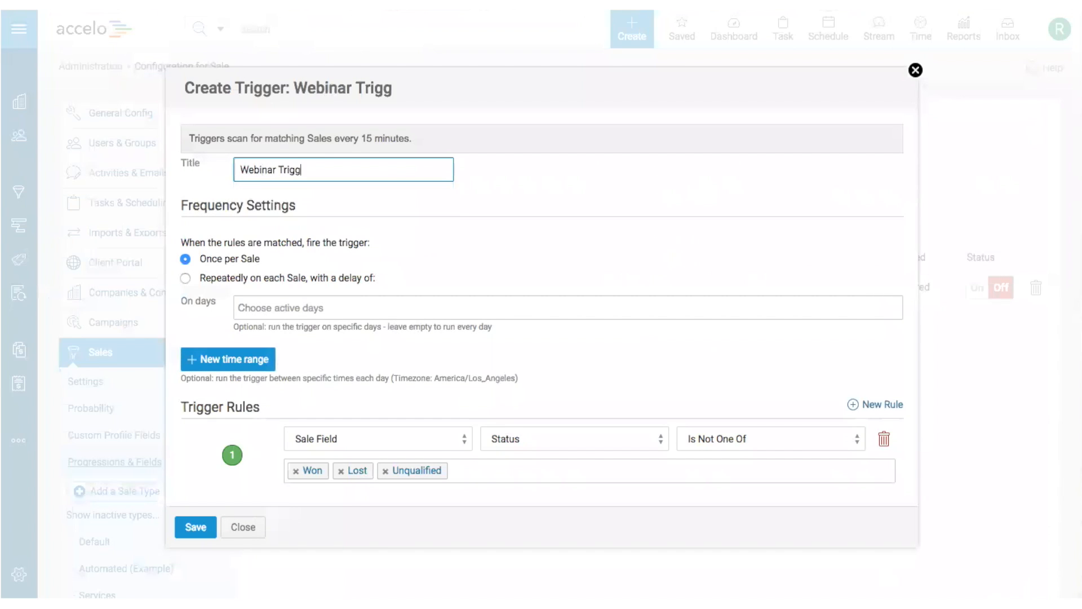
Set the trigger rule to Sale Field Days Spent As A Qualified Lead Is Greater Than 3, and save the trigger
left_click(445, 445)
left_click(445, 442)
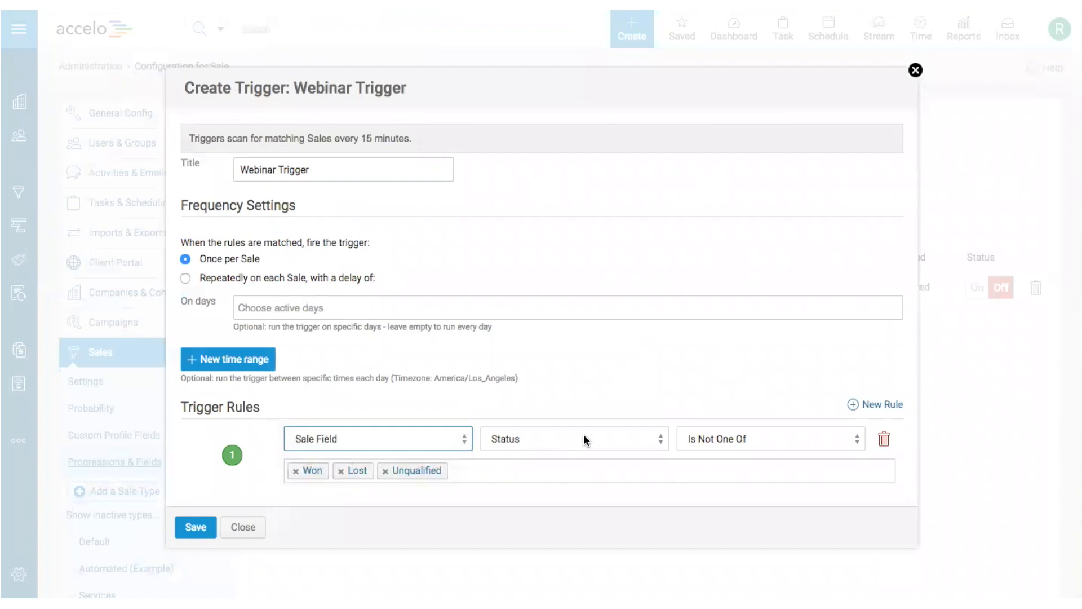
left_click(583, 438)
scroll(583, 438, "down", 5)
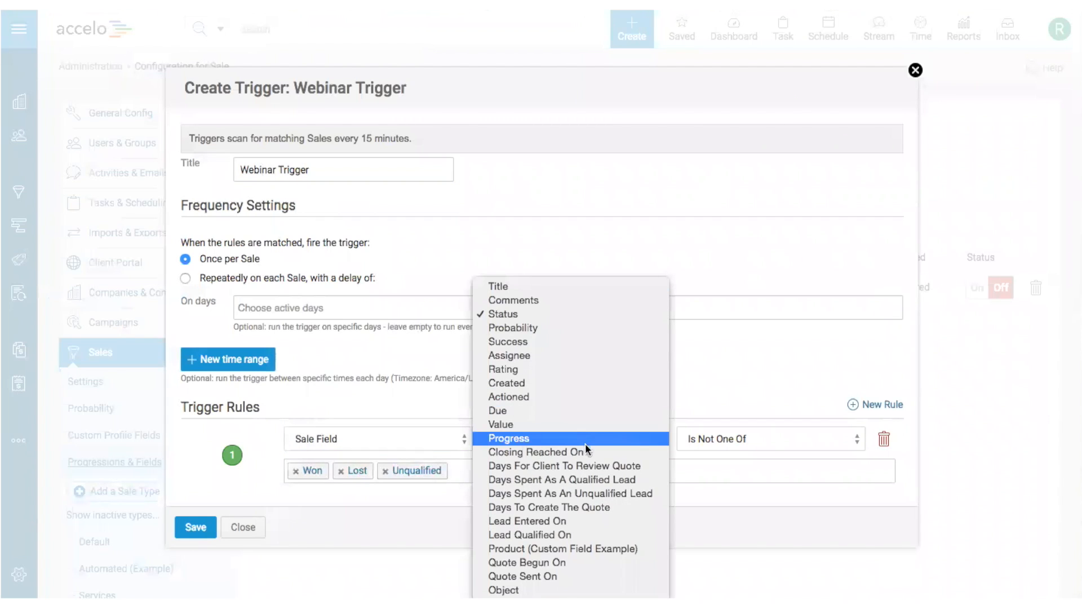
left_click(598, 480)
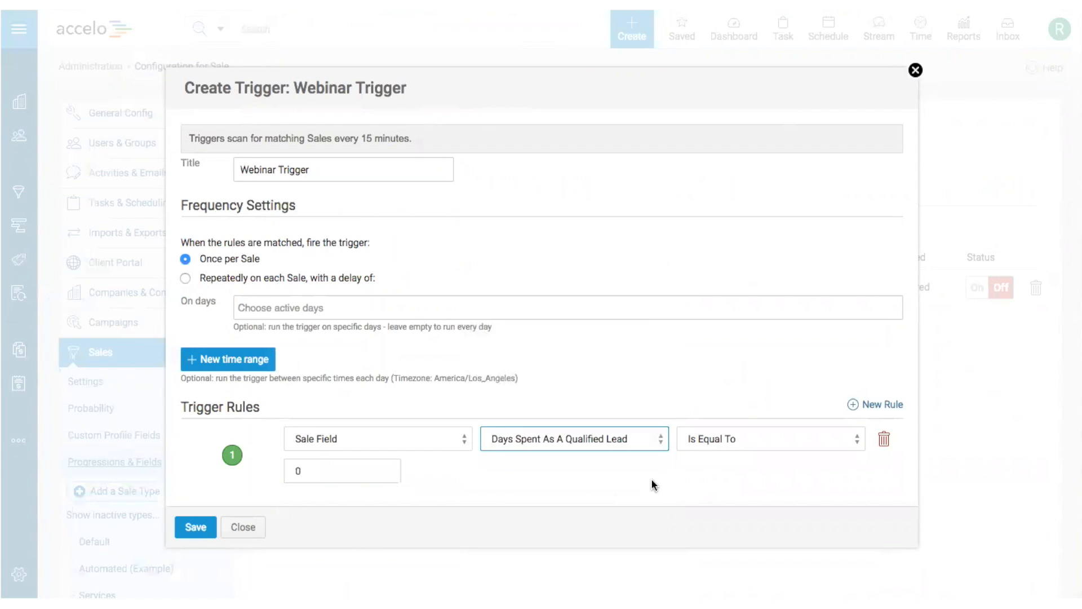
left_click(728, 441)
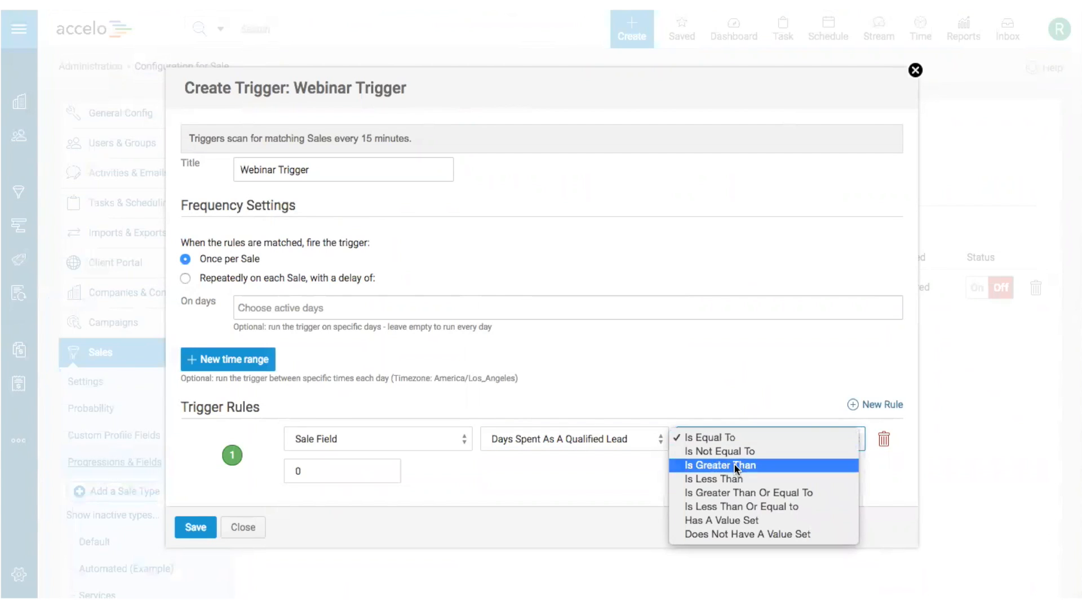
left_click(736, 468)
double_click(321, 470)
type("3")
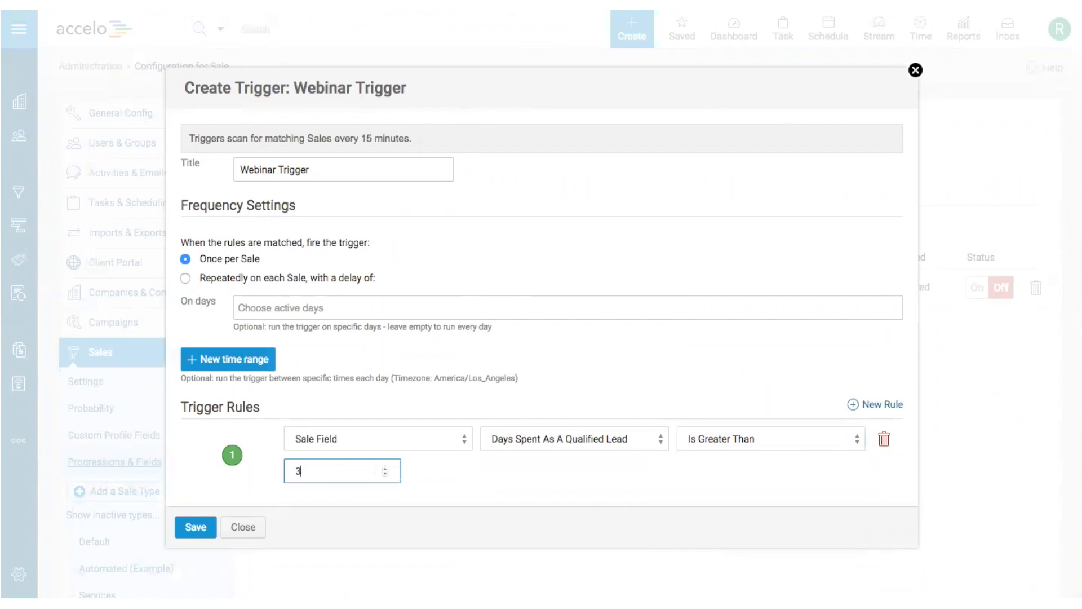
left_click(434, 477)
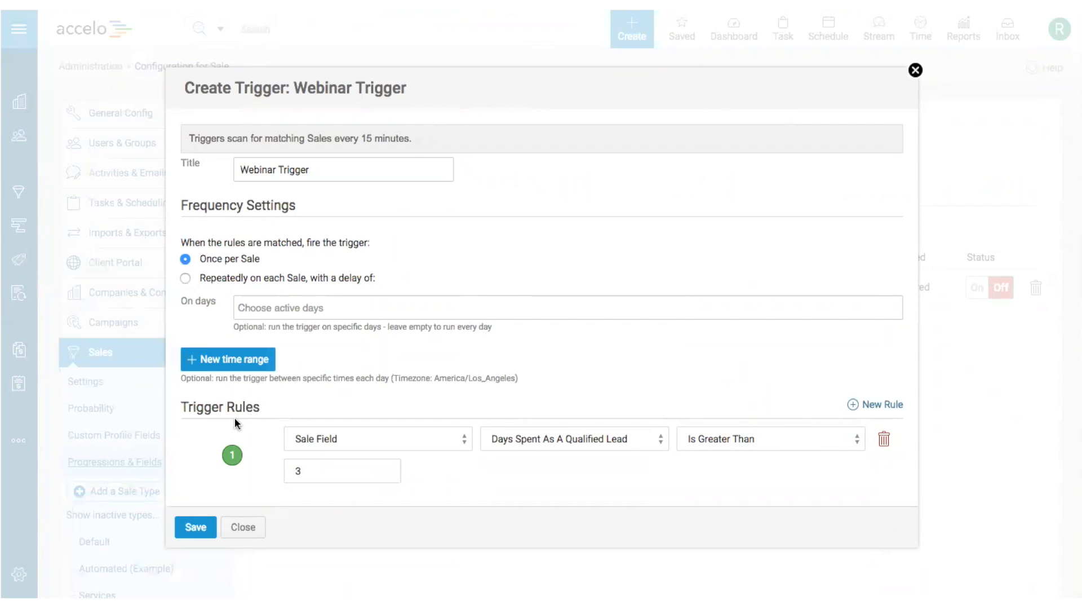
left_click(191, 528)
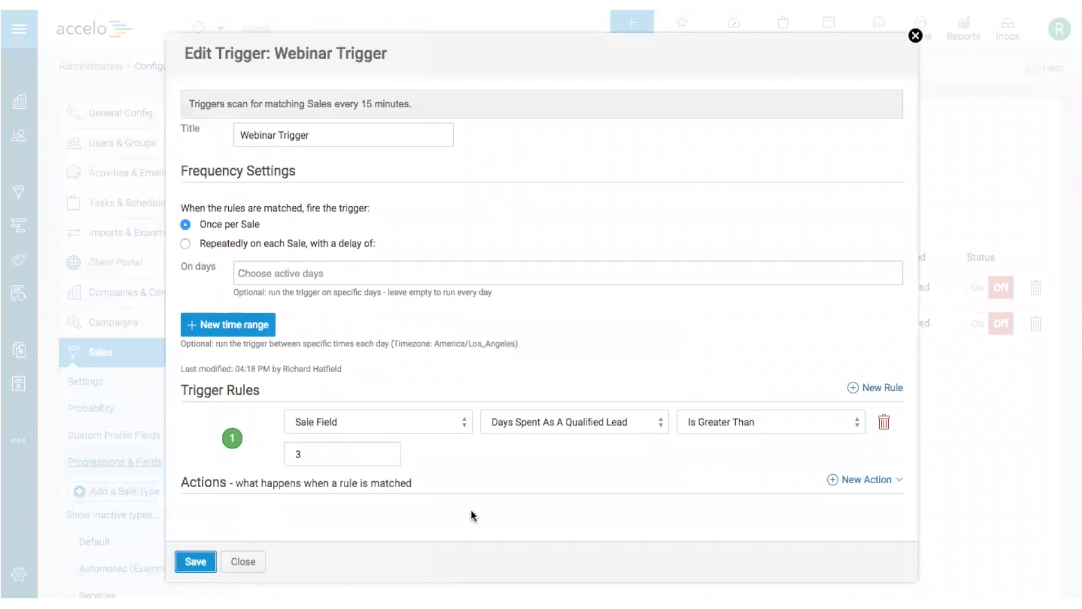
Add a Create Activity action to the Webinar Trigger with Sale salesperson as the sender, leaving the fall-back sender blank
scroll(471, 515, "down", 2)
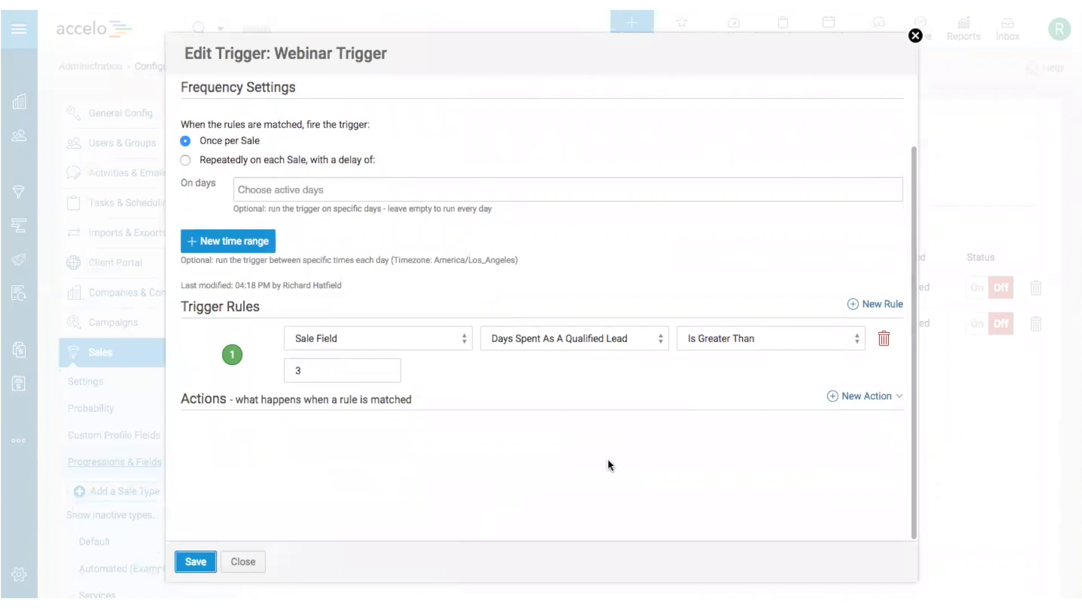
left_click(900, 400)
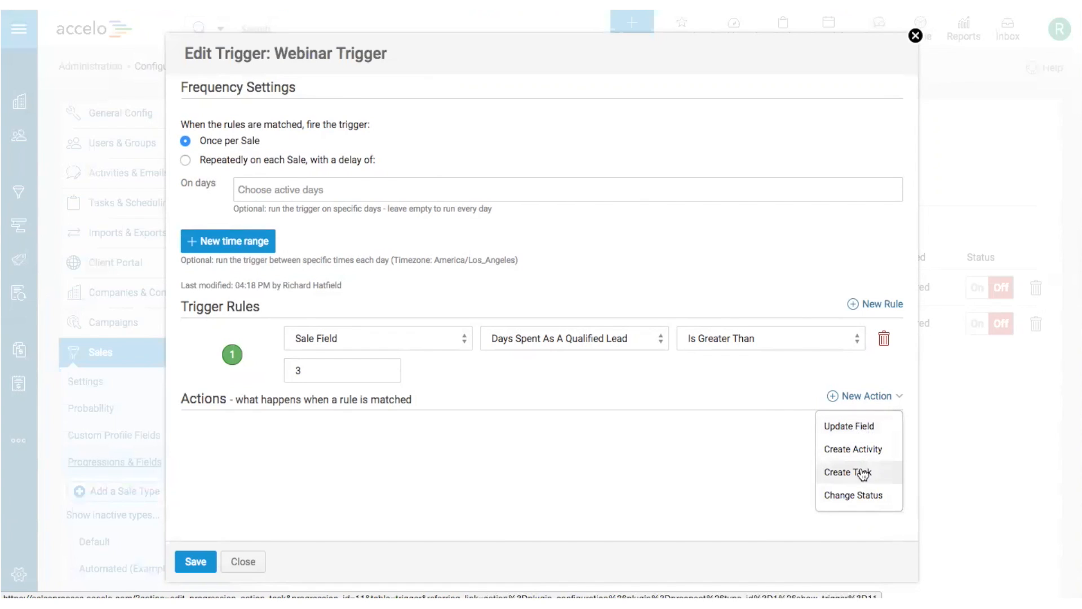
left_click(862, 450)
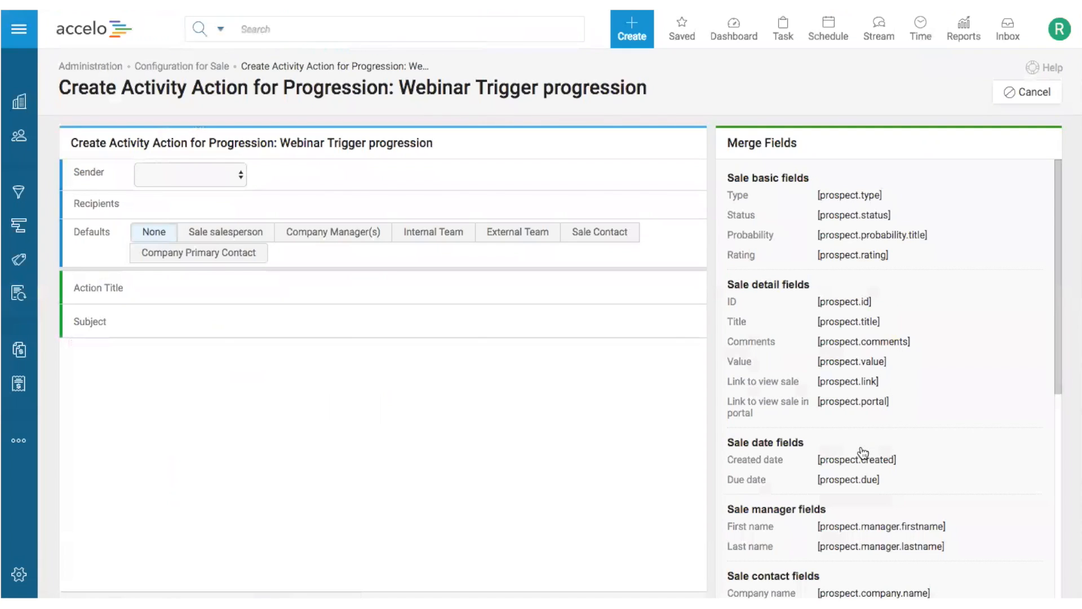
left_click(228, 181)
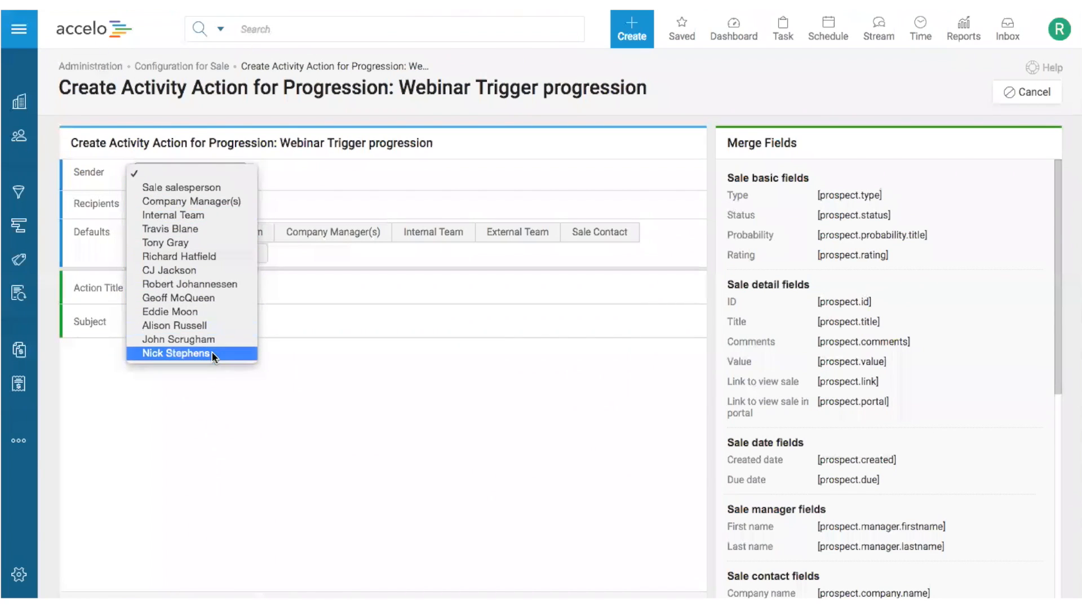
left_click(195, 188)
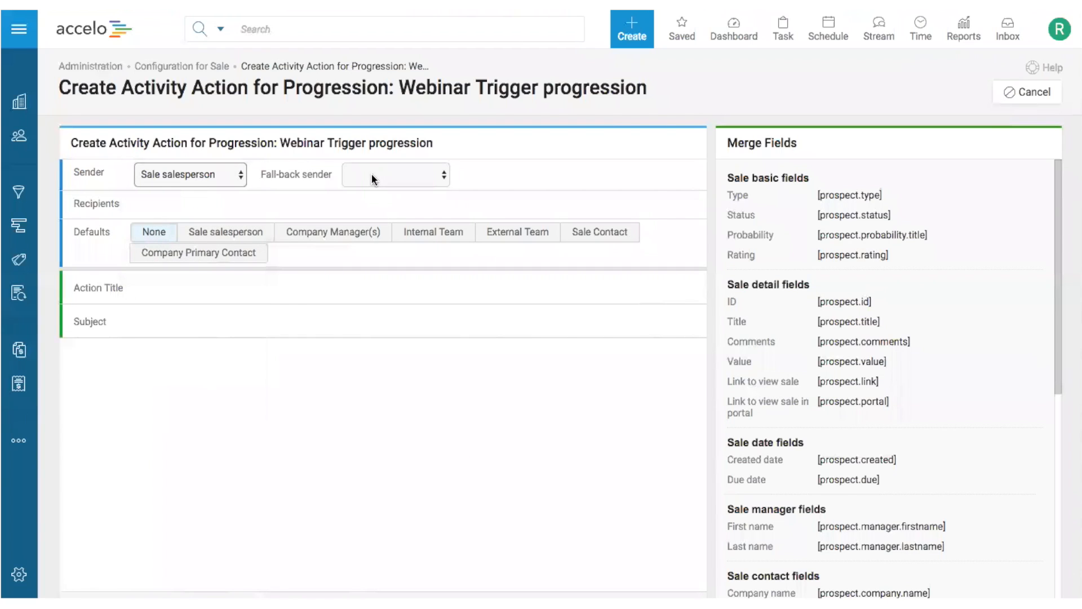
left_click(370, 173)
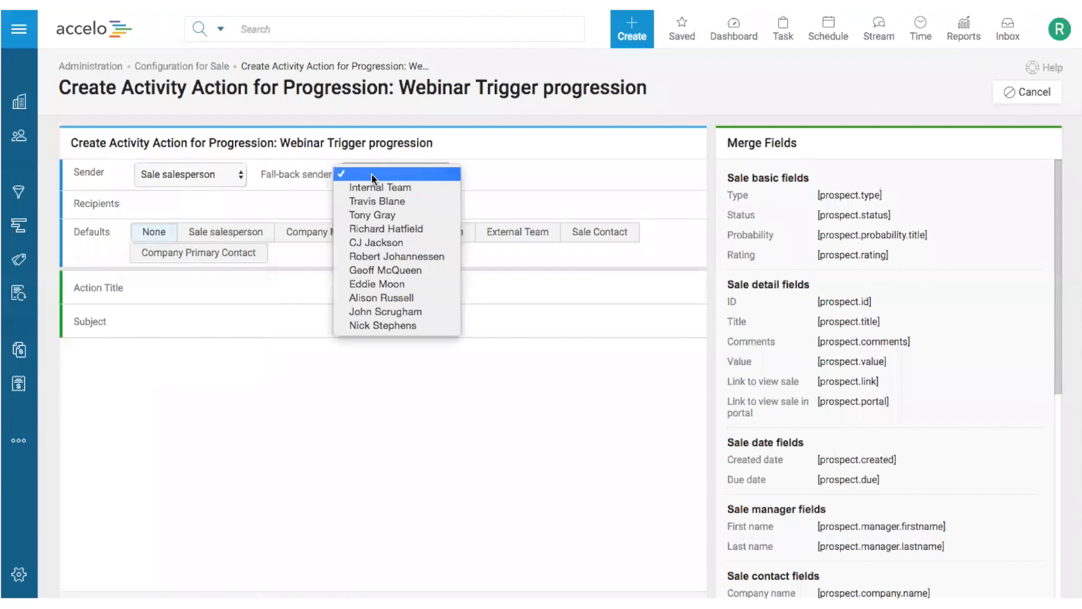
left_click(371, 174)
Enter "Sale went stale" as the activity's subject and "Hi" as its message body
left_click(193, 320)
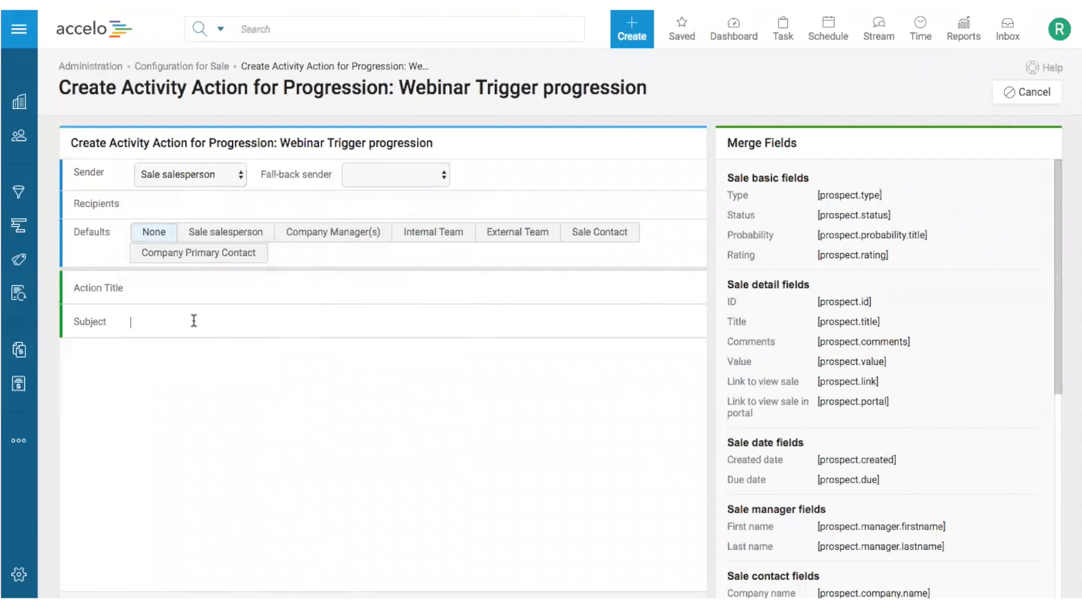
type("Sale went stale")
left_click(207, 395)
type("Hi")
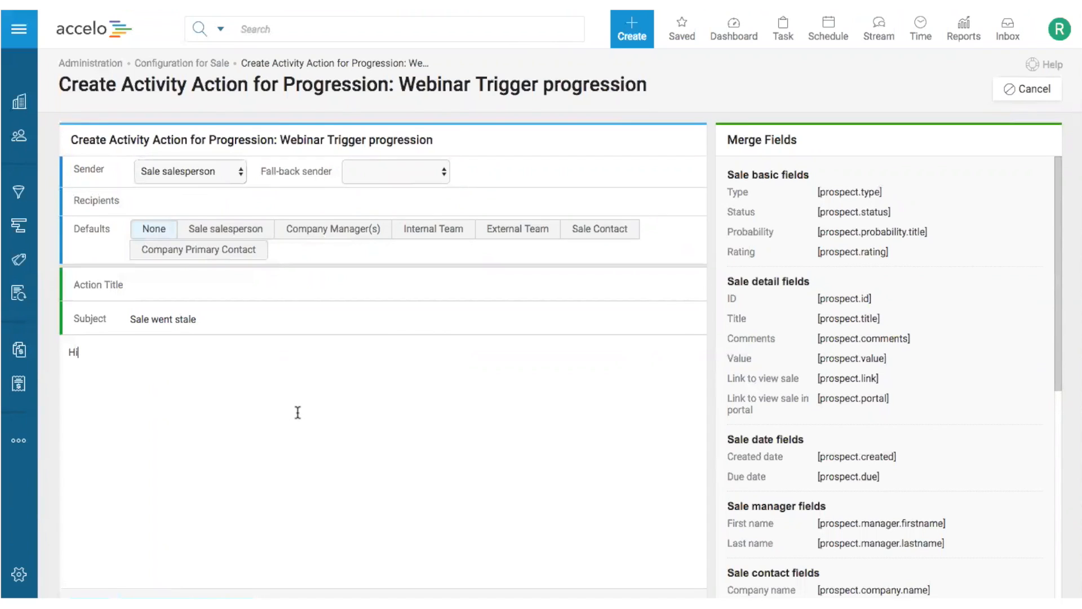
Look through the available merge fields down to the sale custom fields, and highlight the Lead Entered On merge code
scroll(243, 386, "down", 1)
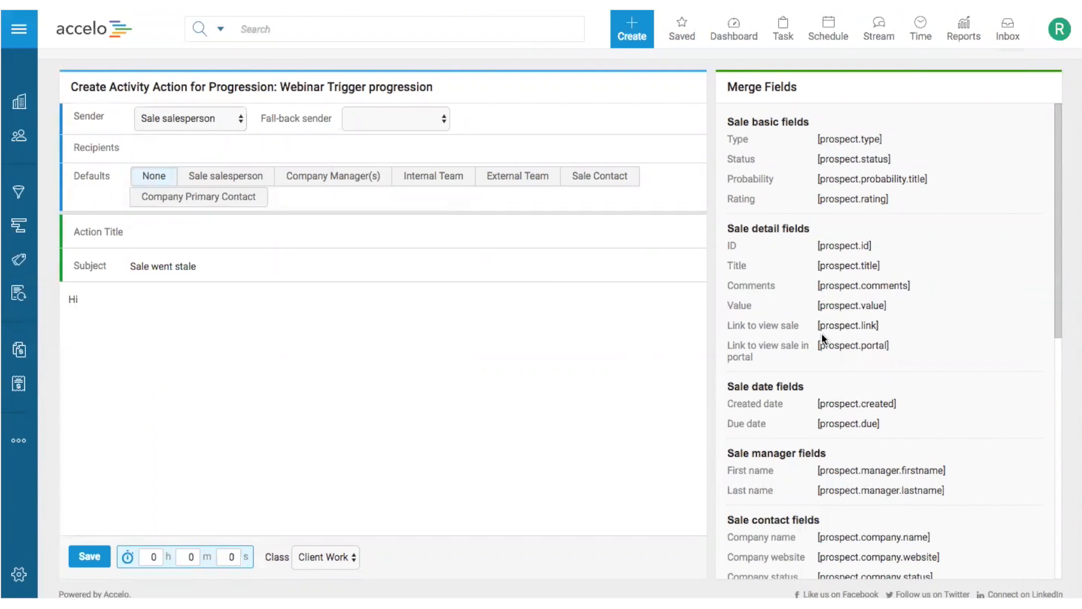
scroll(822, 338, "down", 5)
scroll(822, 337, "down", 5)
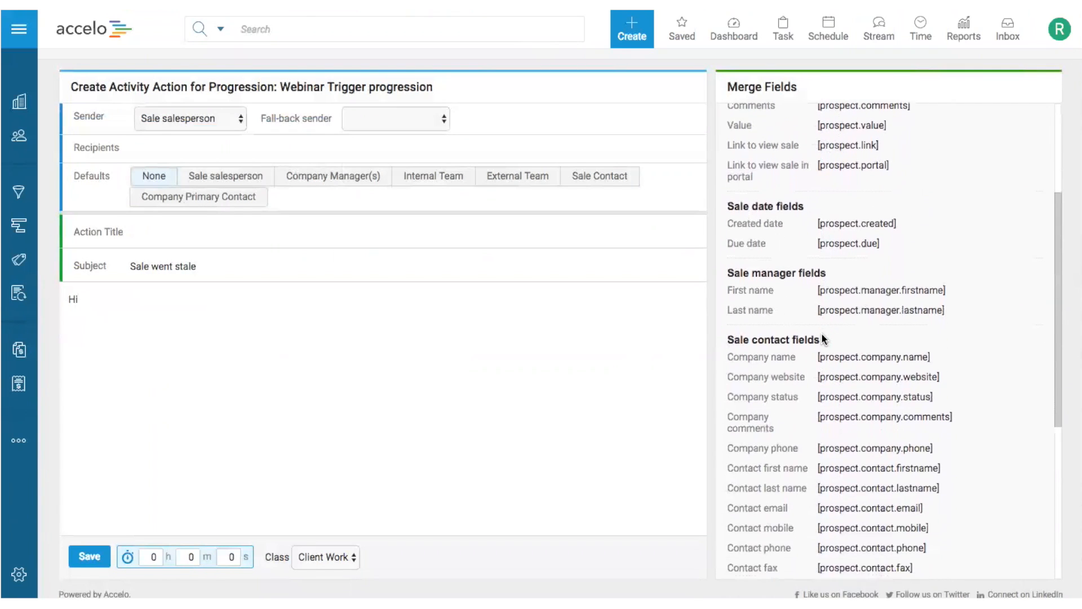
scroll(822, 337, "down", 7)
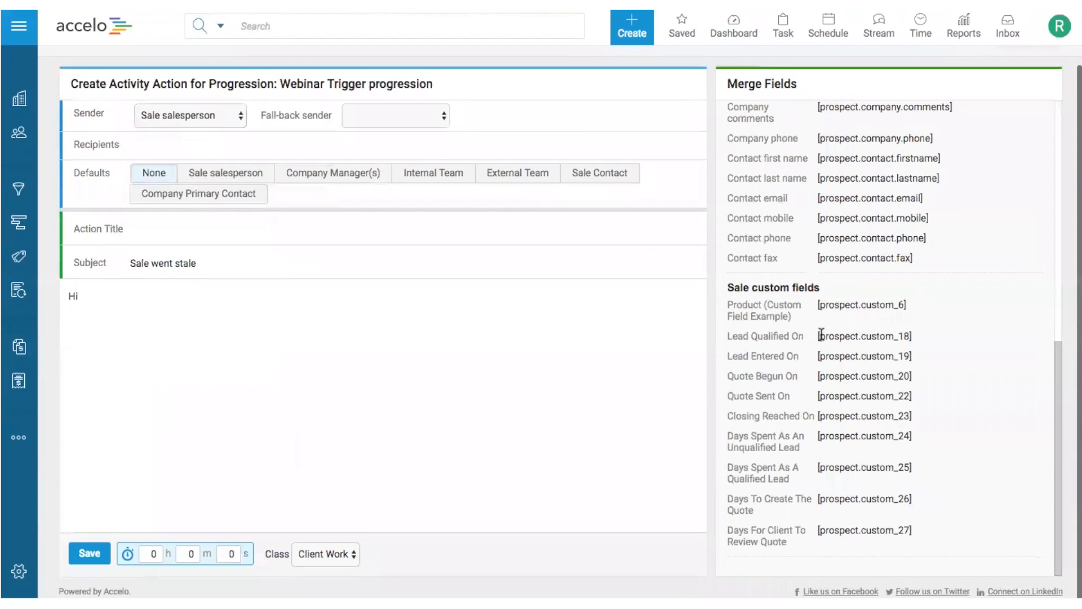
left_click_drag(911, 356, 817, 361)
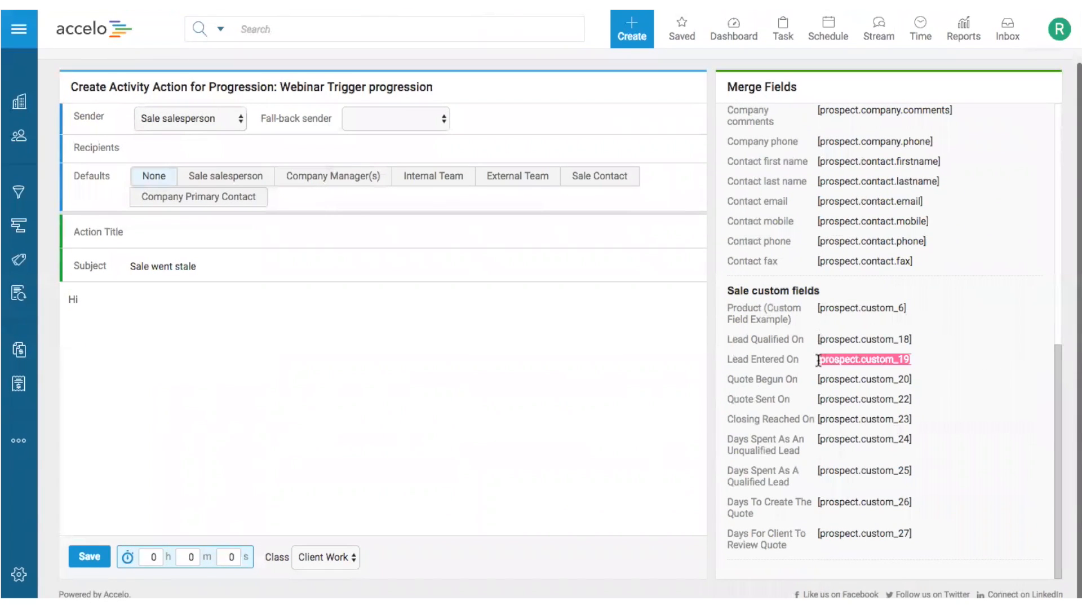